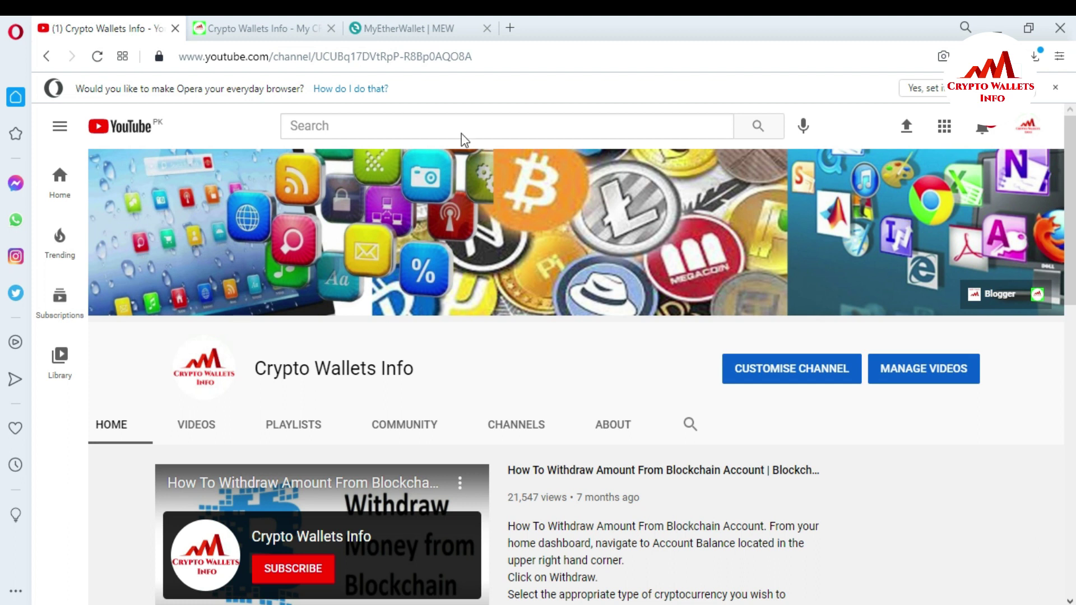
Step: Switch to the MyEtherWallet site and open the Access My Wallet page from its home page
{"action": "left_click", "coordinate": [261, 17]}
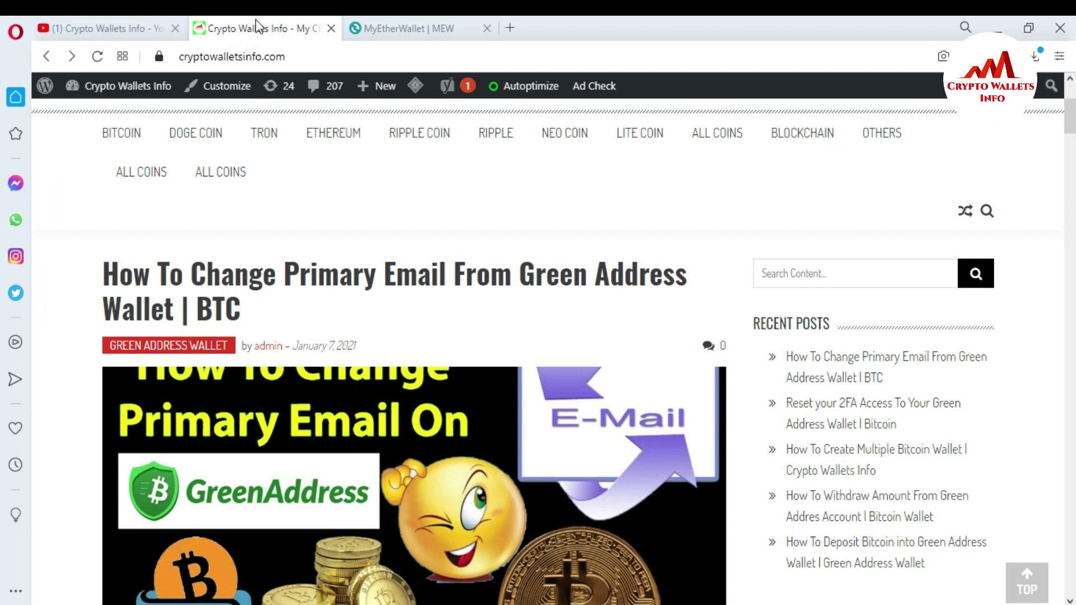
{"action": "left_click", "coordinate": [435, 22]}
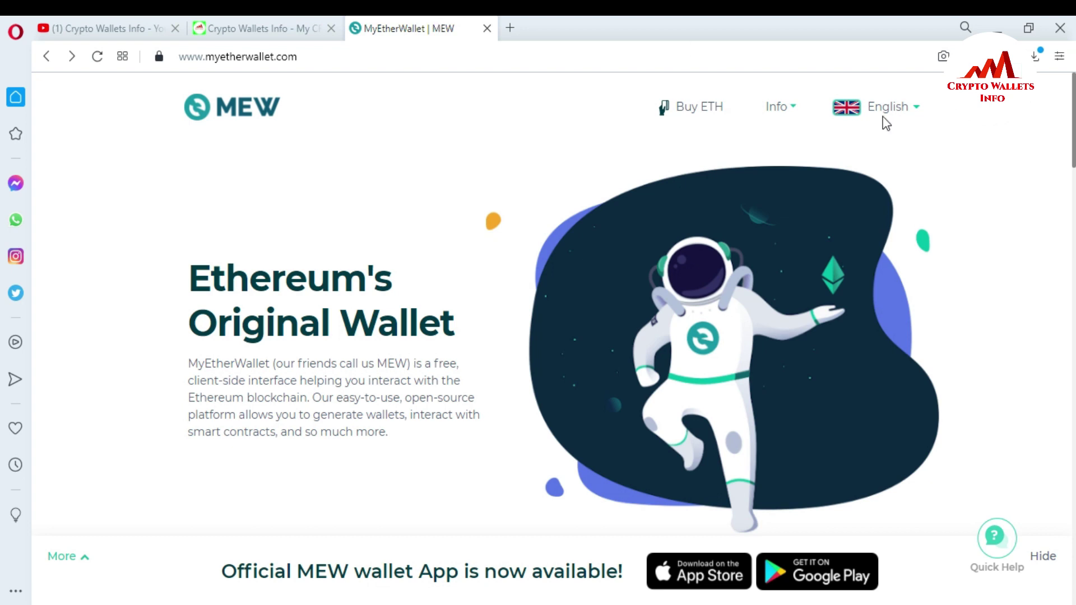
{"action": "scroll", "coordinate": [3, 107], "scroll_direction": "down", "scroll_amount": 4}
{"action": "scroll", "coordinate": [3, 161], "scroll_direction": "up", "scroll_amount": 4}
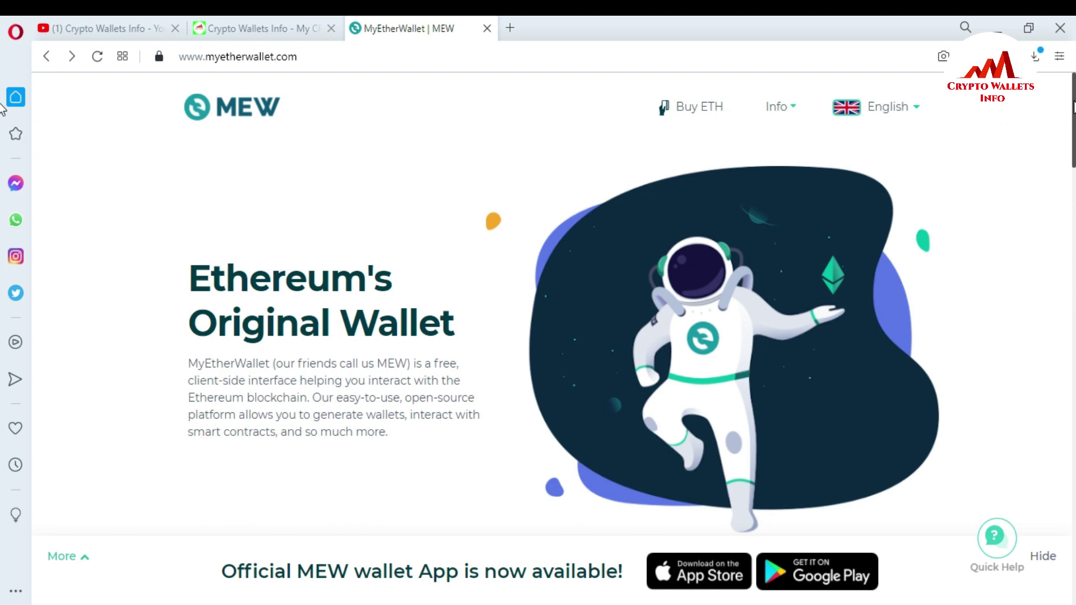
{"action": "scroll", "coordinate": [3, 109], "scroll_direction": "down", "scroll_amount": 5}
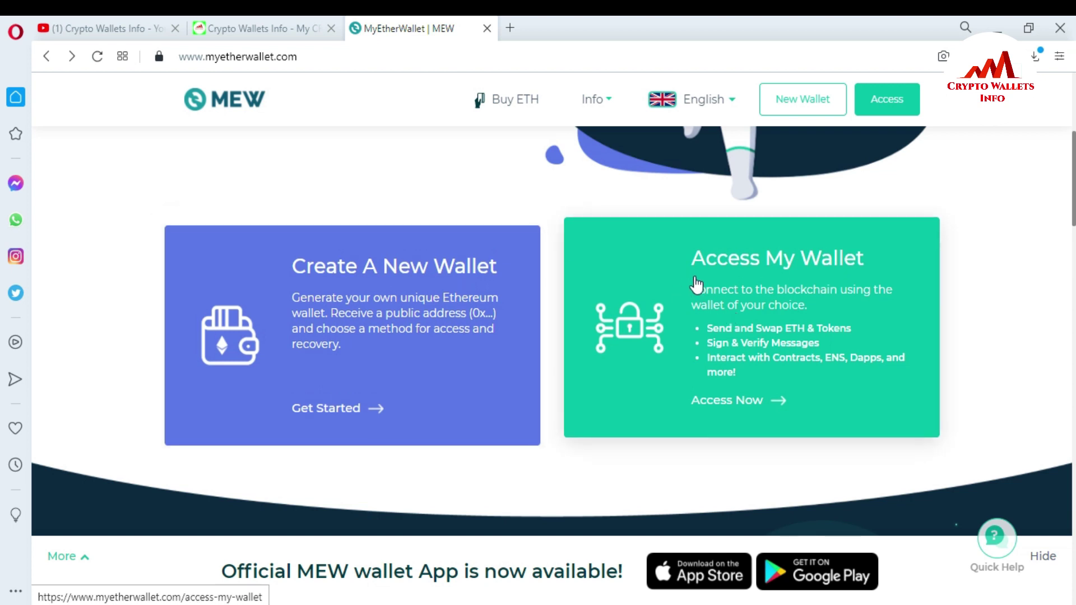
{"action": "left_click", "coordinate": [775, 299]}
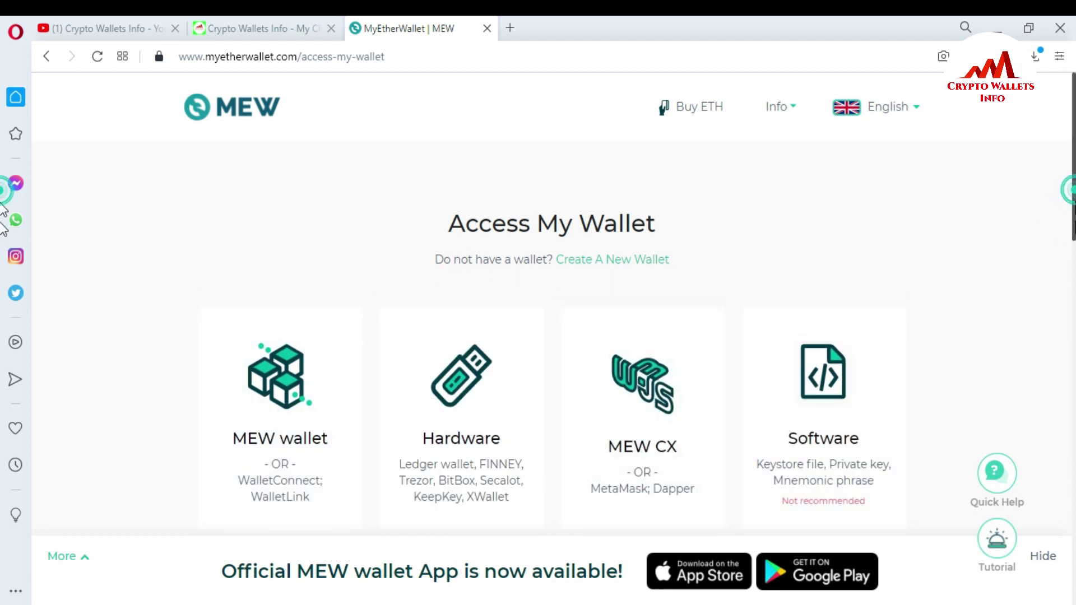
Step: Choose software access with the Keystore File option and load the downloaded UTC keystore file
{"action": "scroll", "coordinate": [1071, 202], "scroll_direction": "down", "scroll_amount": 3}
{"action": "scroll", "coordinate": [168, 263], "scroll_direction": "down", "scroll_amount": 3}
{"action": "scroll", "coordinate": [336, 266], "scroll_direction": "up", "scroll_amount": 3}
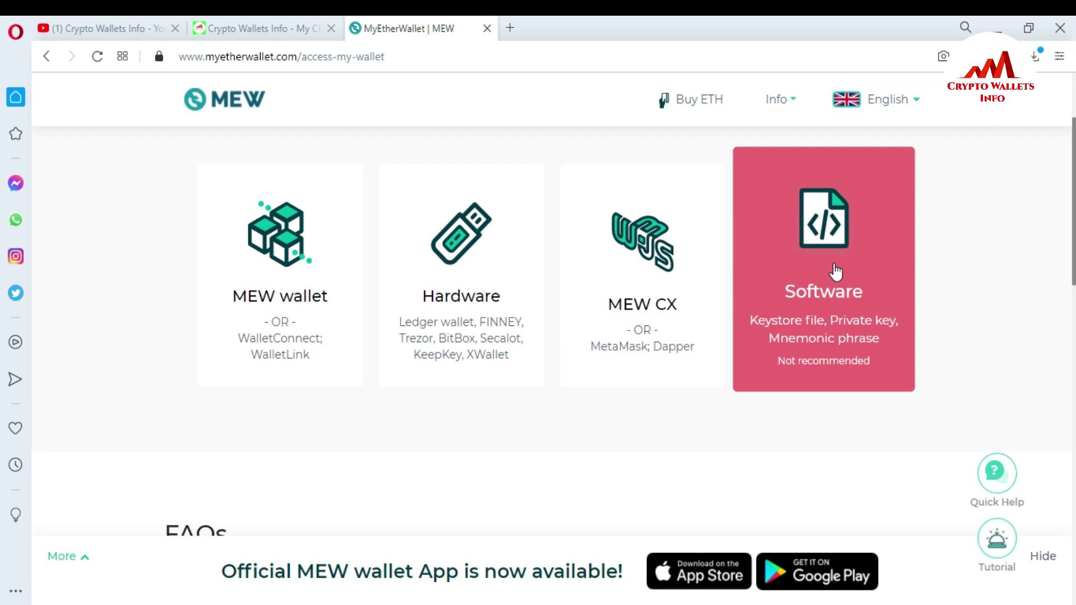
{"action": "left_click", "coordinate": [835, 270]}
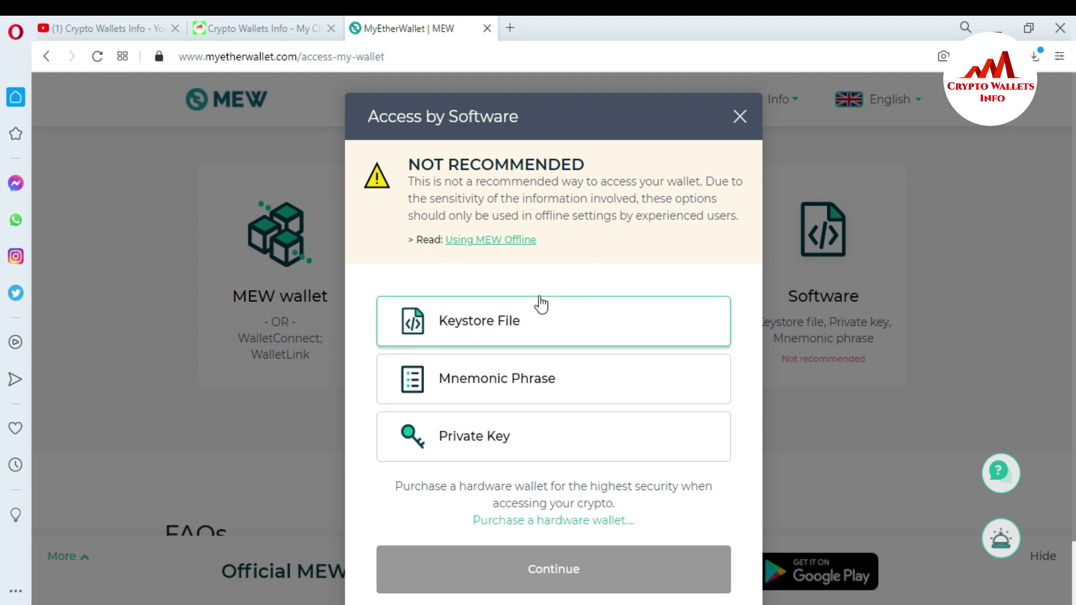
{"action": "left_click", "coordinate": [498, 327]}
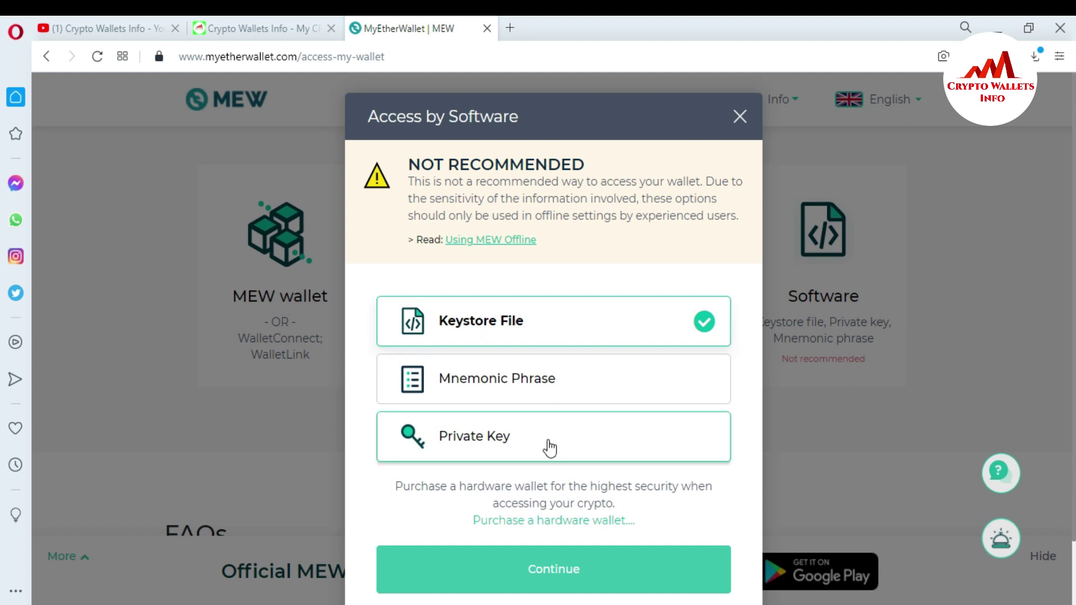
{"action": "left_click", "coordinate": [551, 572]}
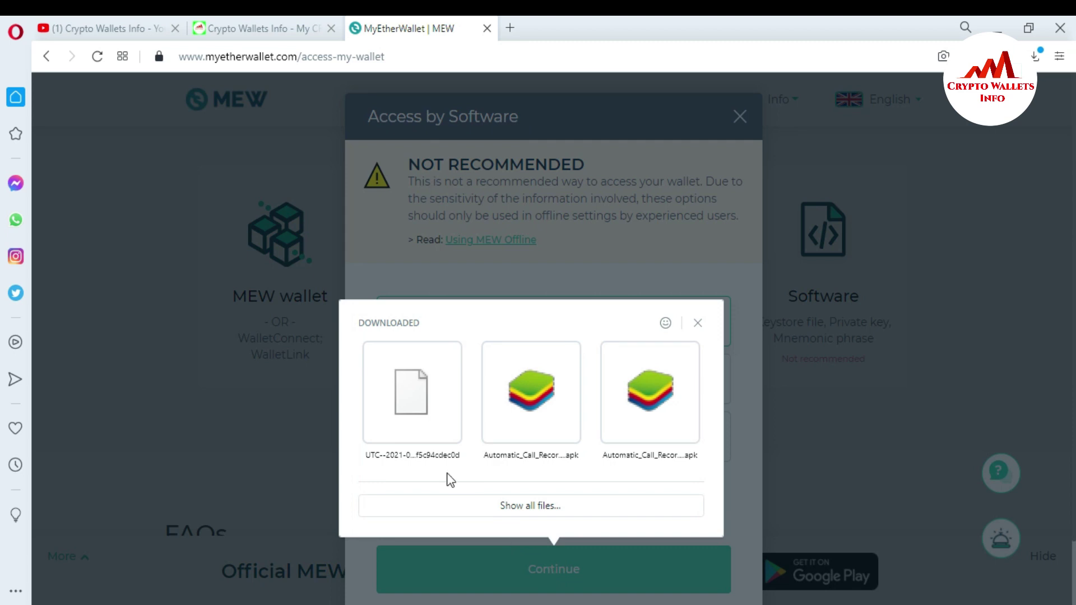
{"action": "left_click", "coordinate": [437, 425]}
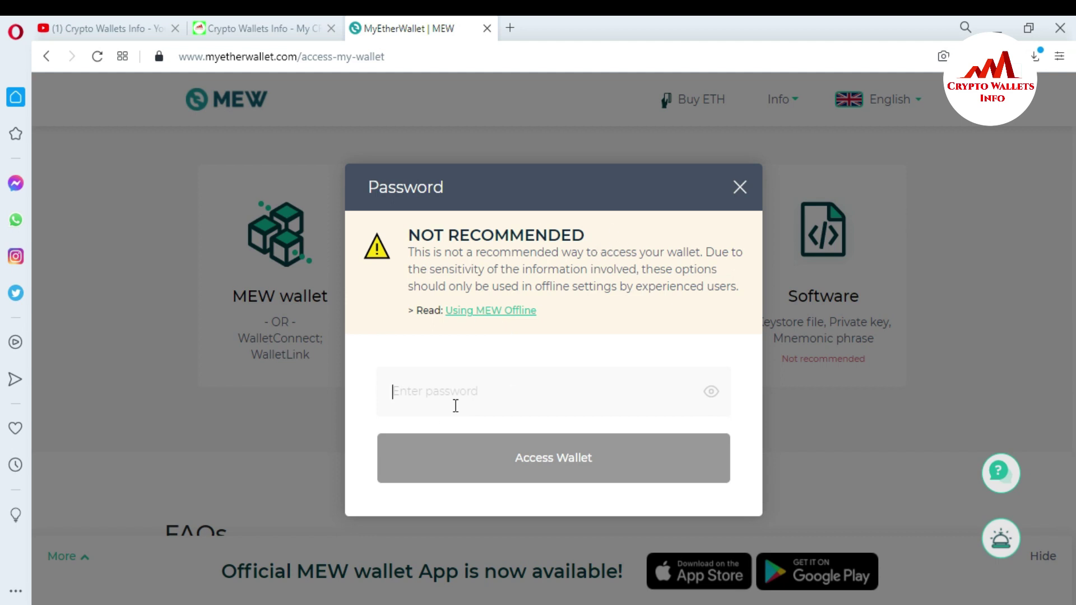
Step: Enter the keystore password, correcting mistyped characters, and access the wallet
{"action": "left_click", "coordinate": [419, 406]}
{"action": "type", "text": "*****"}
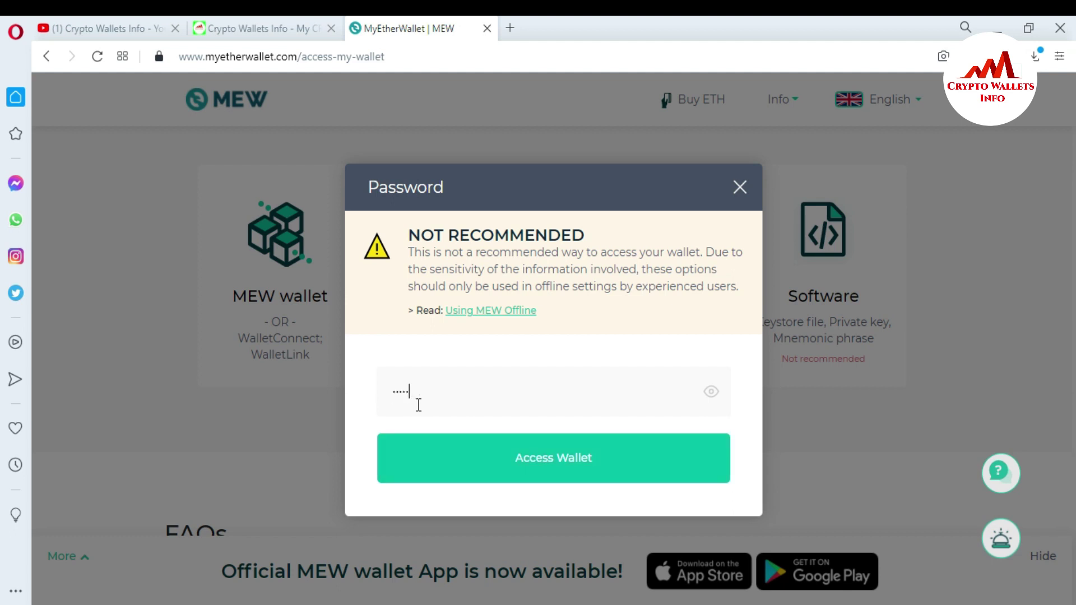
{"action": "key", "text": "BackSpace"}
{"action": "key", "text": "BackSpace"}
{"action": "type", "text": "*****"}
{"action": "key", "text": "BackSpace"}
{"action": "key", "text": "BackSpace"}
{"action": "key", "text": "BackSpace"}
{"action": "key", "text": "BackSpace"}
{"action": "key", "text": "BackSpace"}
{"action": "type", "text": "***************"}
{"action": "left_click", "coordinate": [549, 480]}
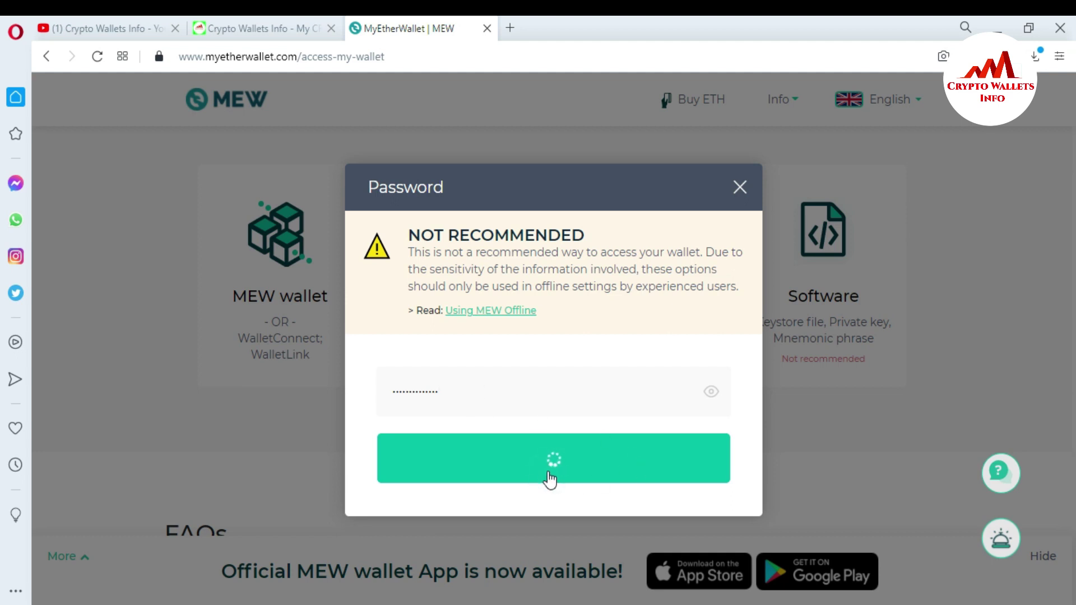
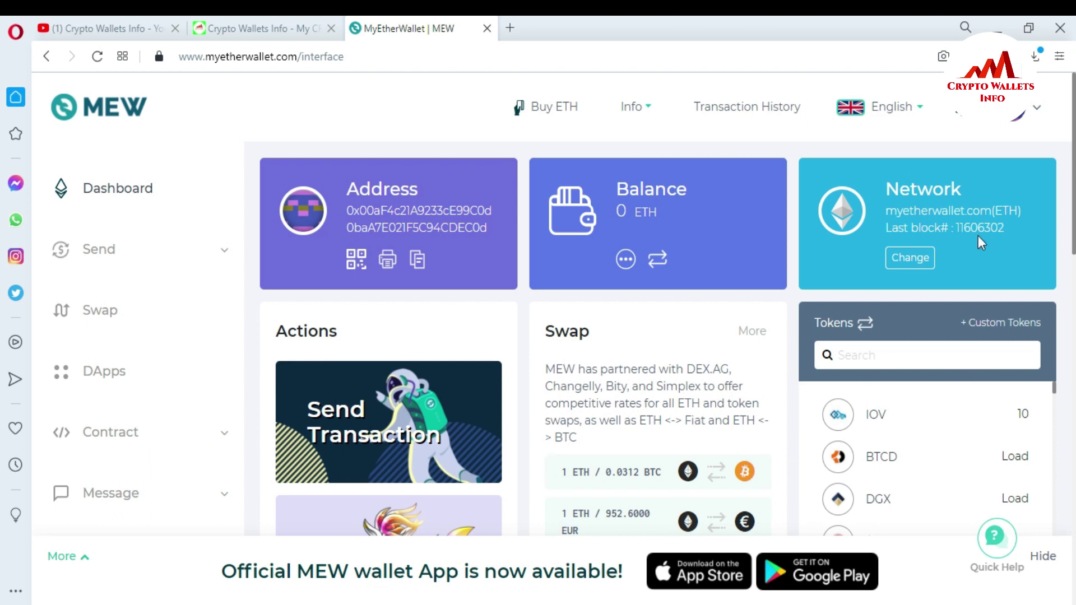
Step: Log out of the wallet and confirm the logout
{"action": "left_click", "coordinate": [1037, 111]}
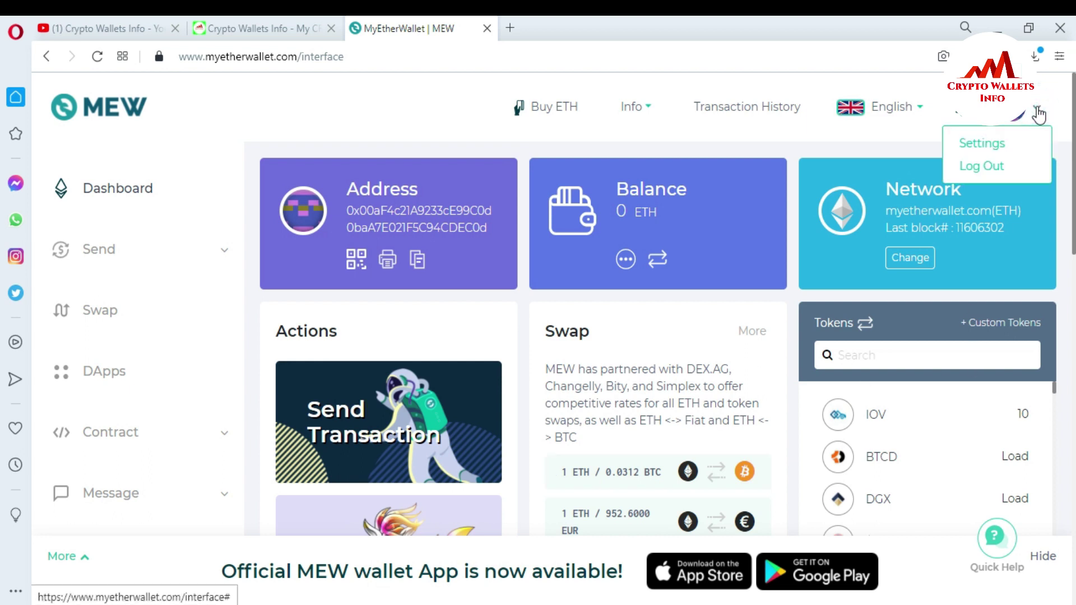
{"action": "left_click", "coordinate": [989, 168]}
{"action": "left_click", "coordinate": [633, 382]}
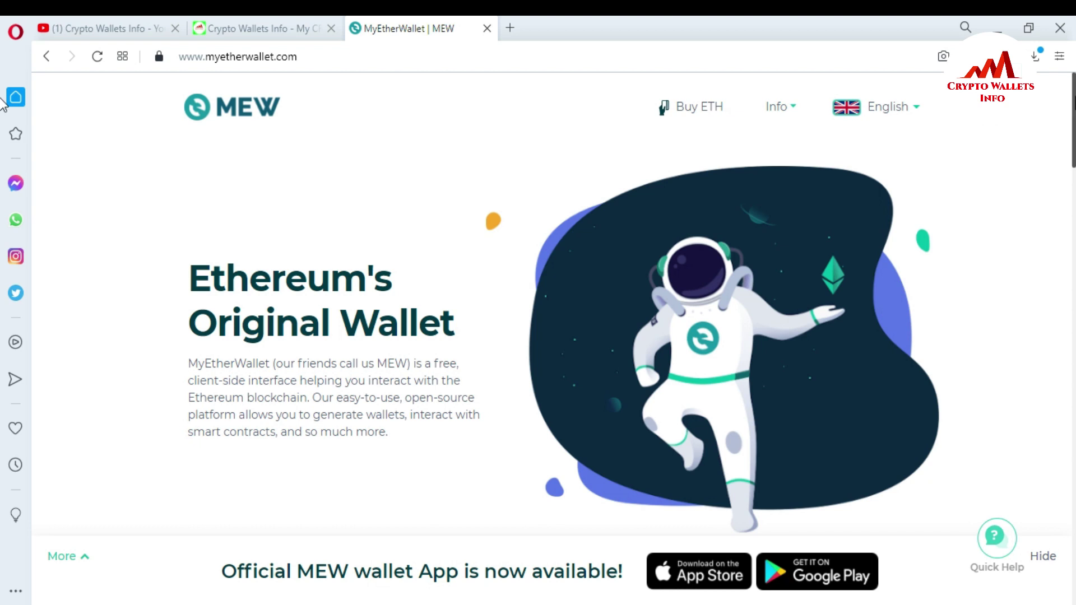
Step: Open the Access My Wallet page again and choose software access with the Mnemonic Phrase option
{"action": "scroll", "coordinate": [2, 112], "scroll_direction": "down", "scroll_amount": 2}
{"action": "scroll", "coordinate": [2, 120], "scroll_direction": "down", "scroll_amount": 3}
{"action": "scroll", "coordinate": [2, 178], "scroll_direction": "down", "scroll_amount": 4}
{"action": "scroll", "coordinate": [3, 179], "scroll_direction": "down", "scroll_amount": 1}
{"action": "scroll", "coordinate": [2, 179], "scroll_direction": "up", "scroll_amount": 1}
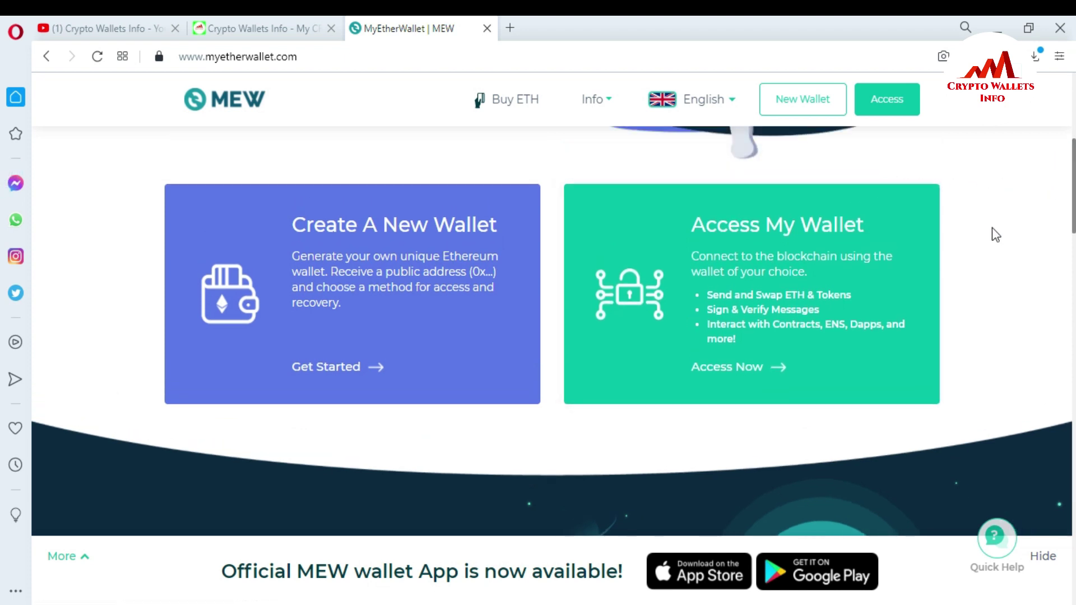
{"action": "left_click", "coordinate": [781, 274]}
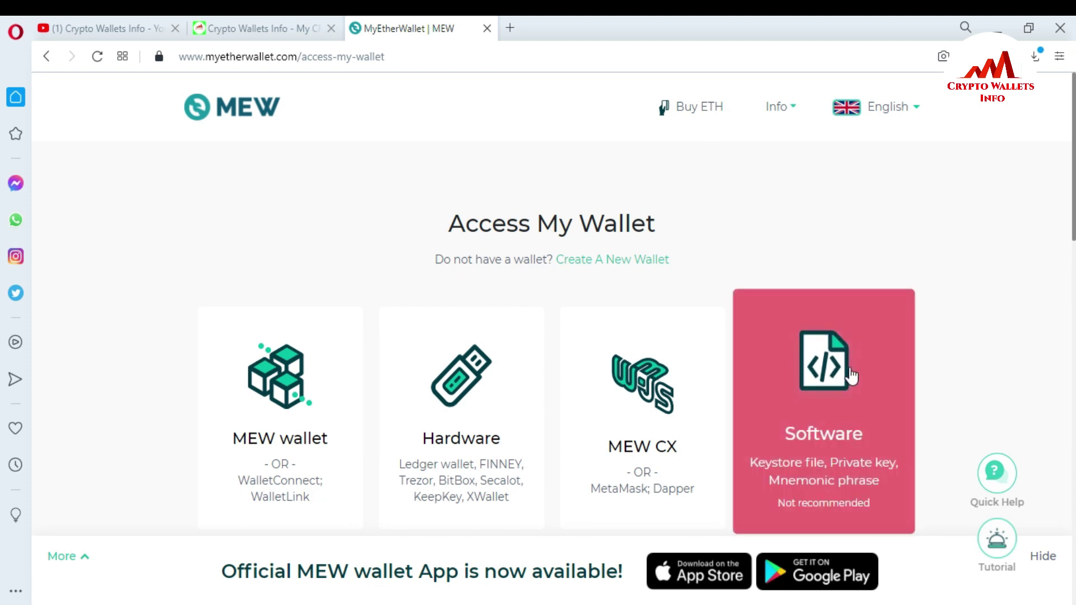
{"action": "left_click", "coordinate": [852, 376]}
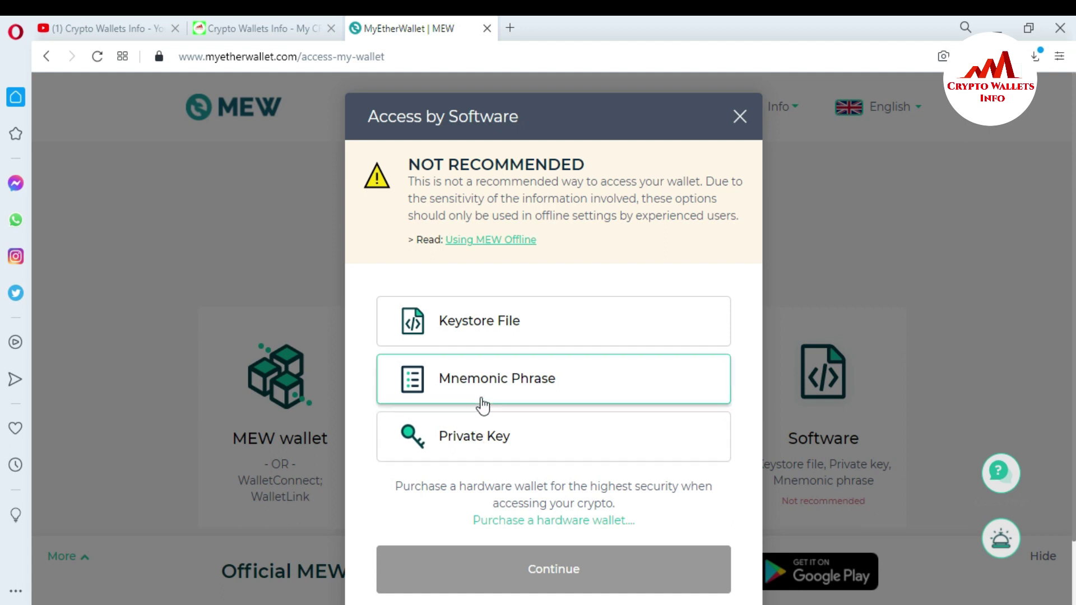
{"action": "left_click", "coordinate": [511, 384]}
{"action": "left_click", "coordinate": [532, 556]}
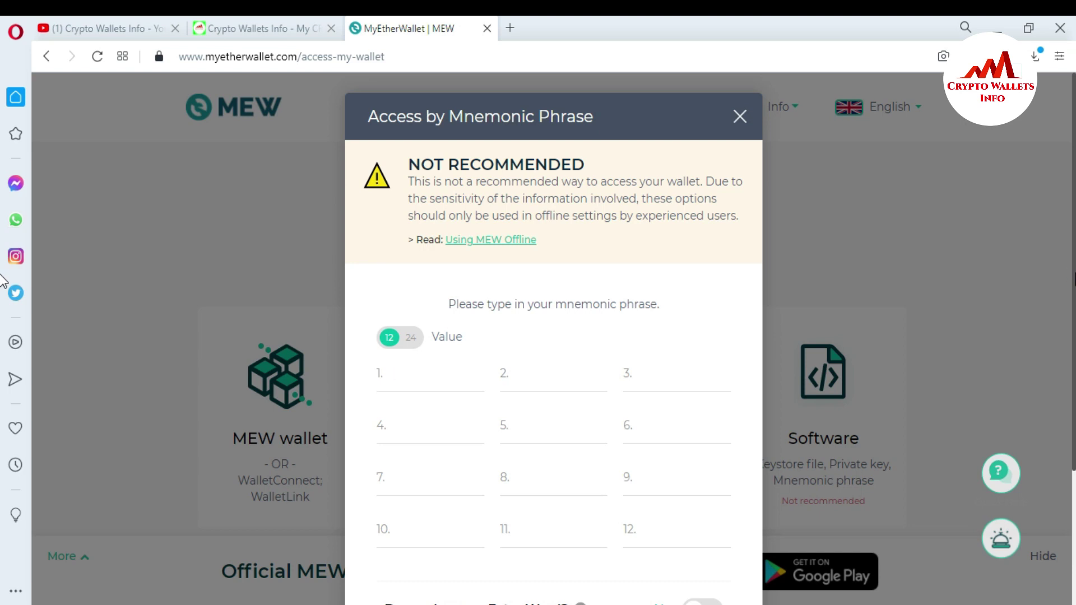
Step: Switch to the Notepad note of recovery words, move it off the form, and number the first word "1."
{"action": "scroll", "coordinate": [3, 280], "scroll_direction": "down", "scroll_amount": 2}
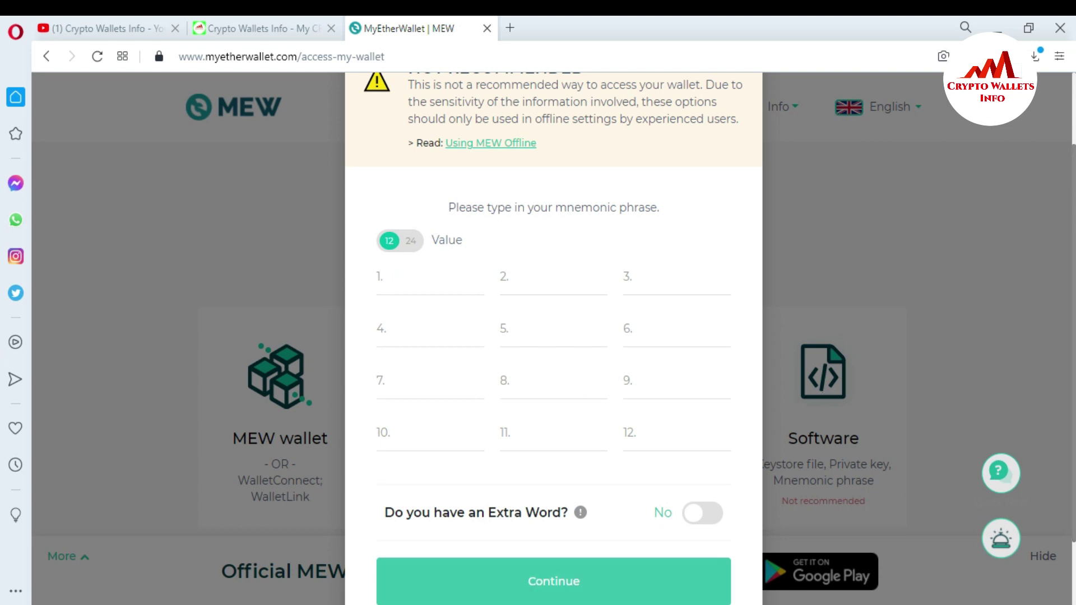
{"action": "left_click", "coordinate": [484, 574]}
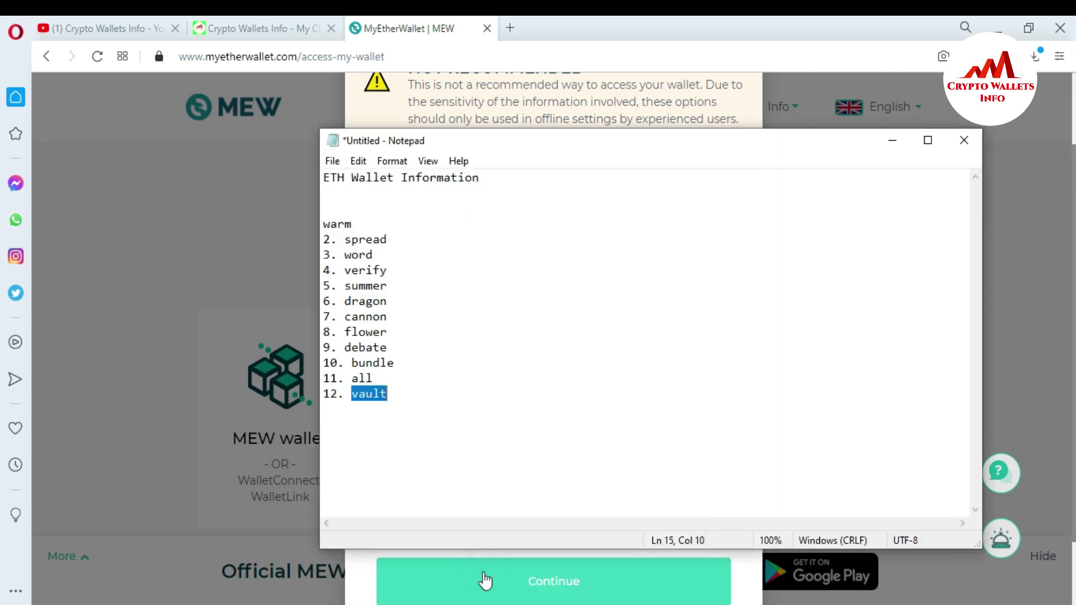
{"action": "left_click", "coordinate": [509, 303]}
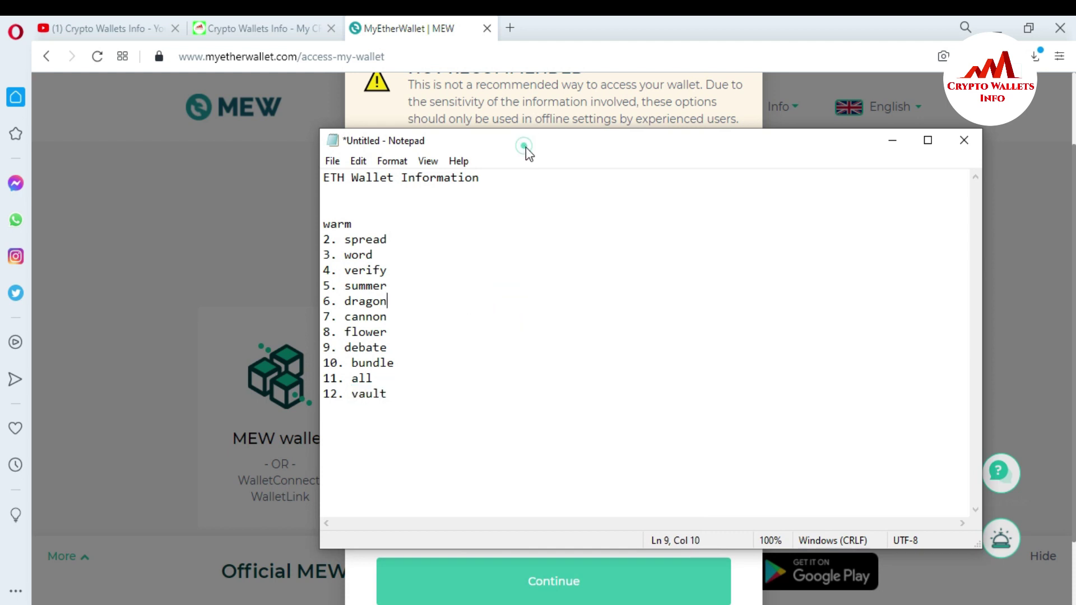
{"action": "left_click_drag", "start_coordinate": [524, 147], "coordinate": [688, 268]}
{"action": "left_click", "coordinate": [487, 345]}
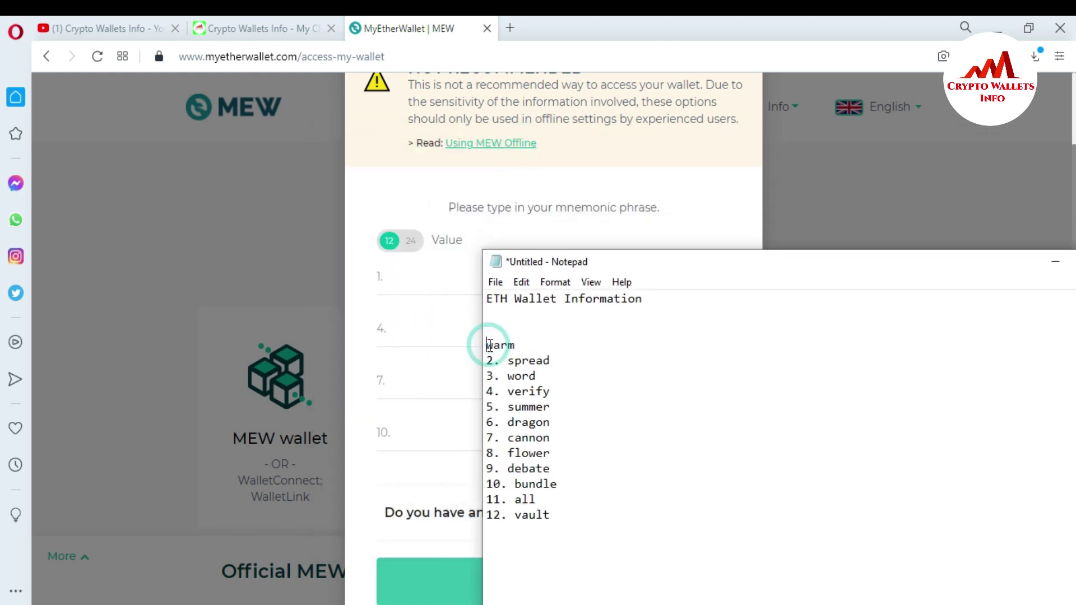
{"action": "type", "text": "1."}
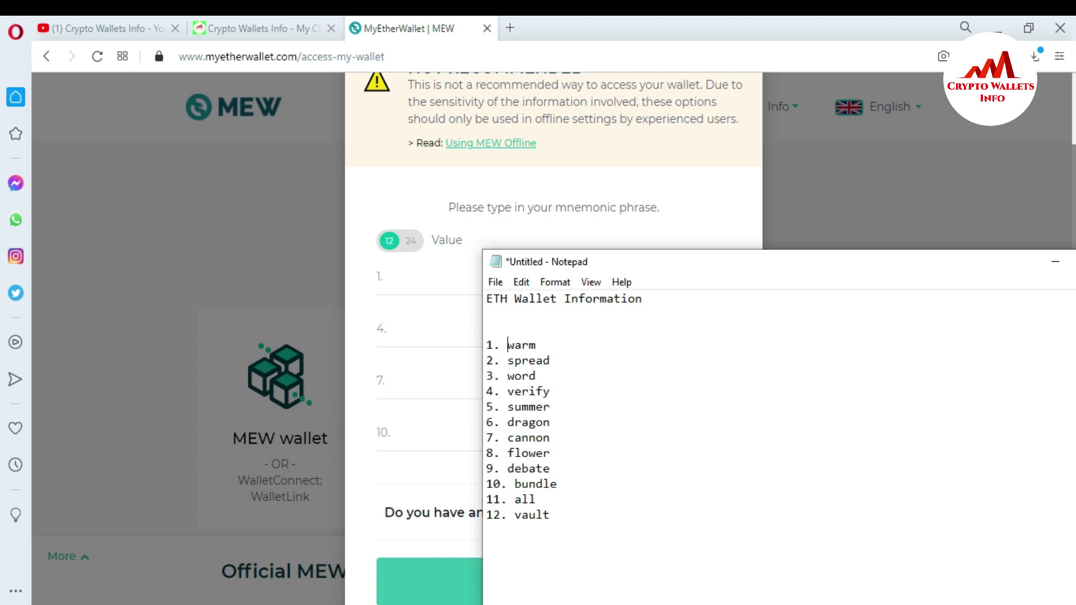
Step: Copy the first recovery word from the note into field 1 of the mnemonic phrase form
{"action": "left_click_drag", "start_coordinate": [507, 347], "coordinate": [538, 348]}
{"action": "key", "text": "ctrl+c"}
{"action": "left_click", "coordinate": [399, 281]}
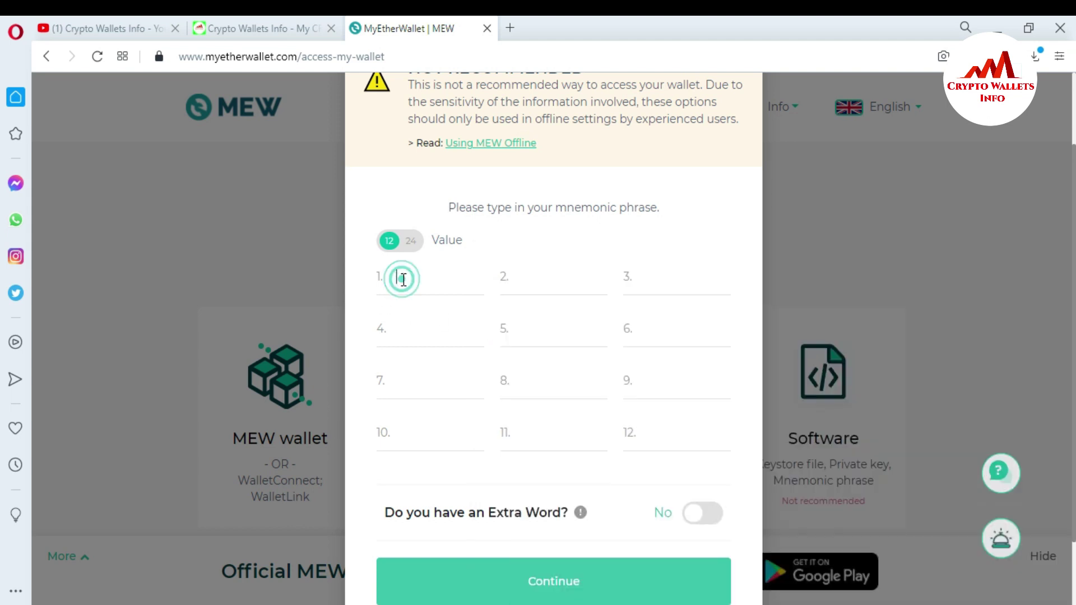
{"action": "key", "text": "ctrl+v"}
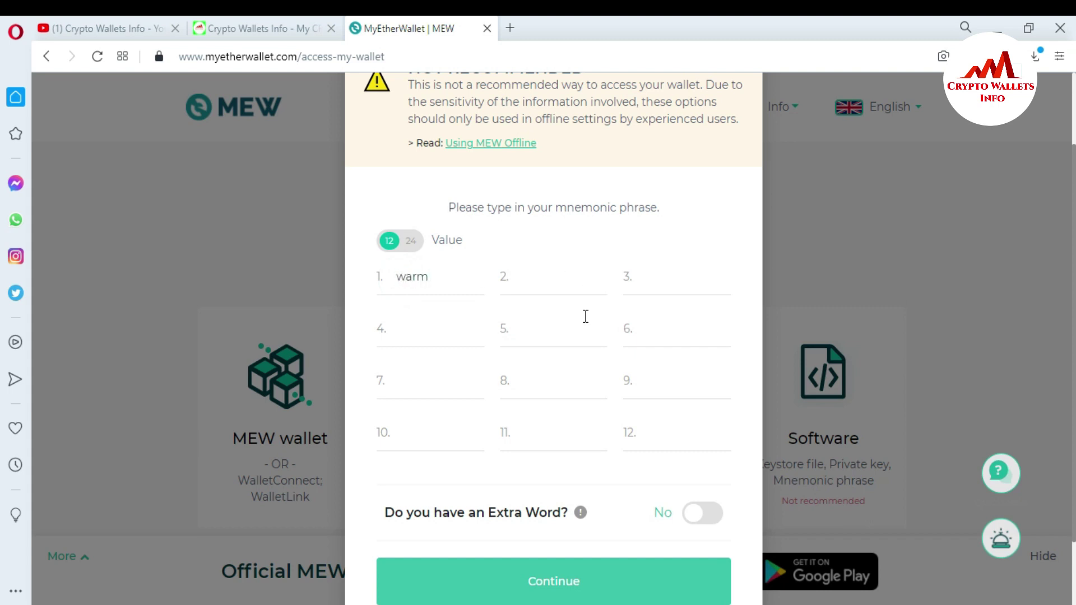
Step: Copy the second recovery word from the note into field 2 of the mnemonic phrase form
{"action": "mouse_move", "coordinate": [525, 604]}
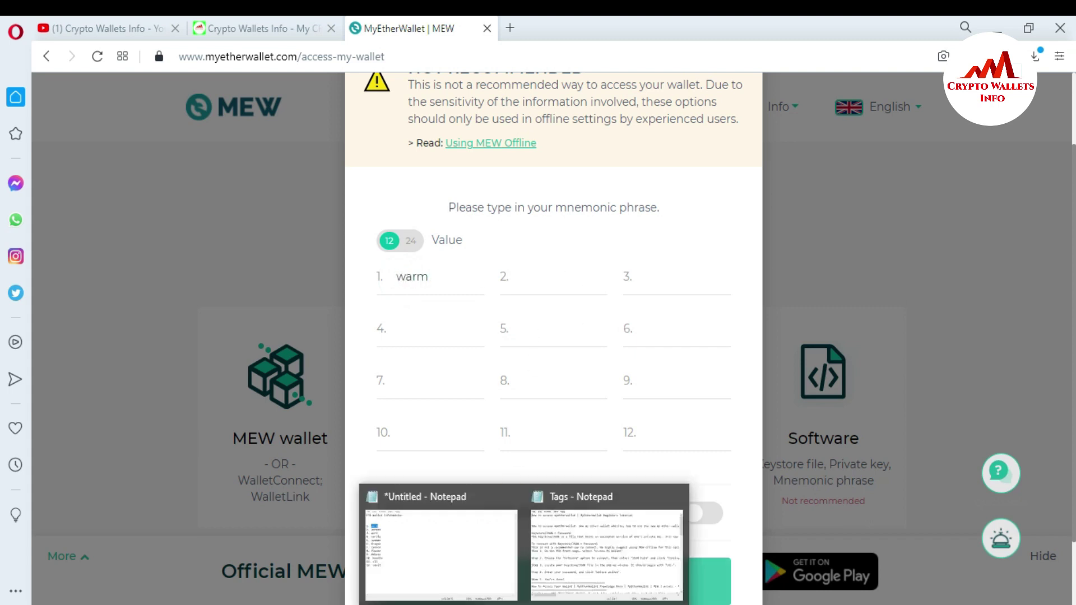
{"action": "left_click", "coordinate": [473, 553]}
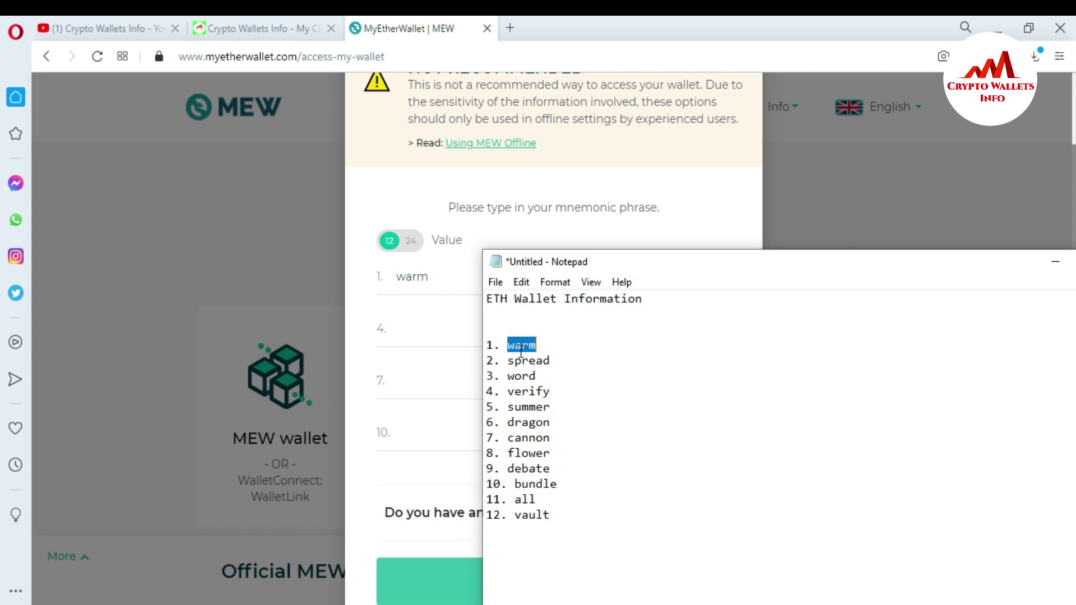
{"action": "left_click_drag", "start_coordinate": [508, 360], "coordinate": [579, 360]}
{"action": "key", "text": "ctrl+c"}
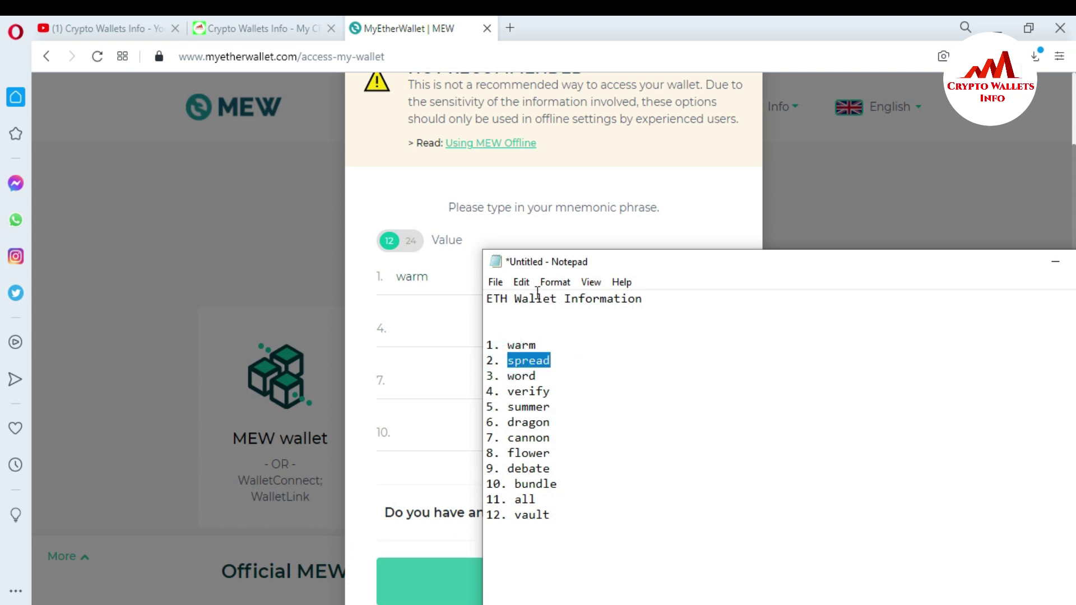
{"action": "left_click", "coordinate": [496, 231]}
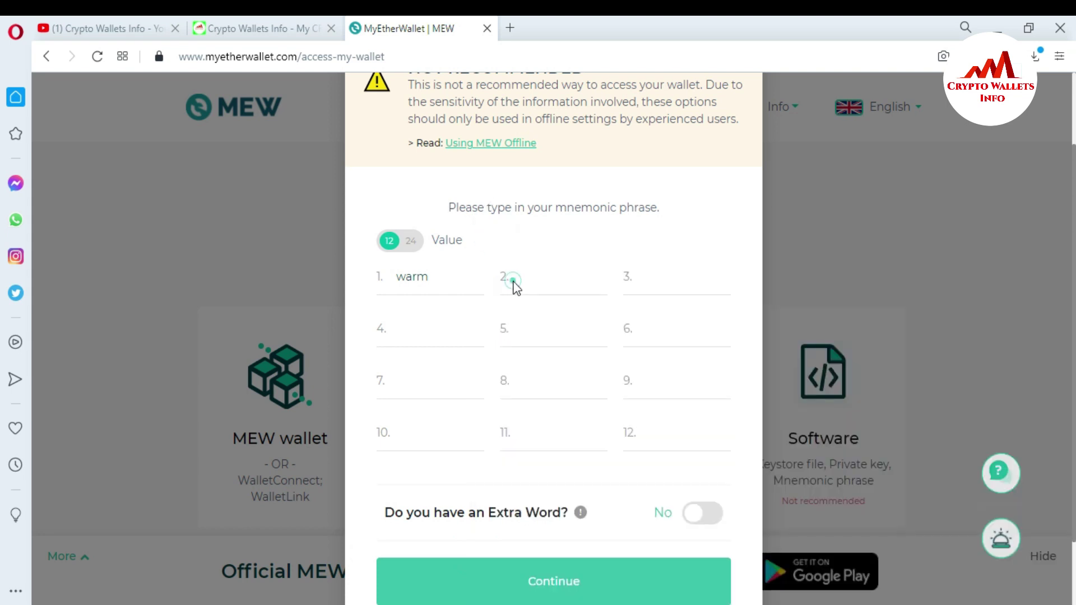
{"action": "left_click", "coordinate": [552, 278]}
{"action": "key", "text": "ctrl+v"}
Step: Copy the third recovery word from the note into field 4 of the mnemonic phrase form
{"action": "left_click", "coordinate": [673, 279]}
{"action": "mouse_move", "coordinate": [525, 604]}
{"action": "left_click", "coordinate": [701, 502]}
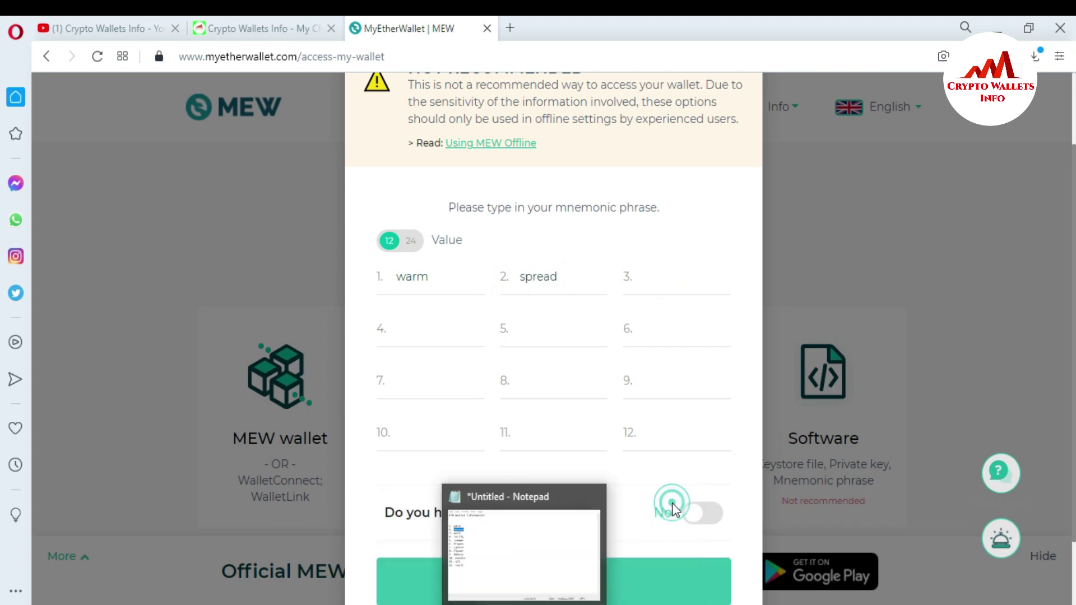
{"action": "left_click", "coordinate": [503, 536]}
{"action": "left_click", "coordinate": [508, 378]}
{"action": "left_click_drag", "start_coordinate": [508, 378], "coordinate": [541, 379]}
{"action": "key", "text": "ctrl+c"}
{"action": "left_click", "coordinate": [408, 328]}
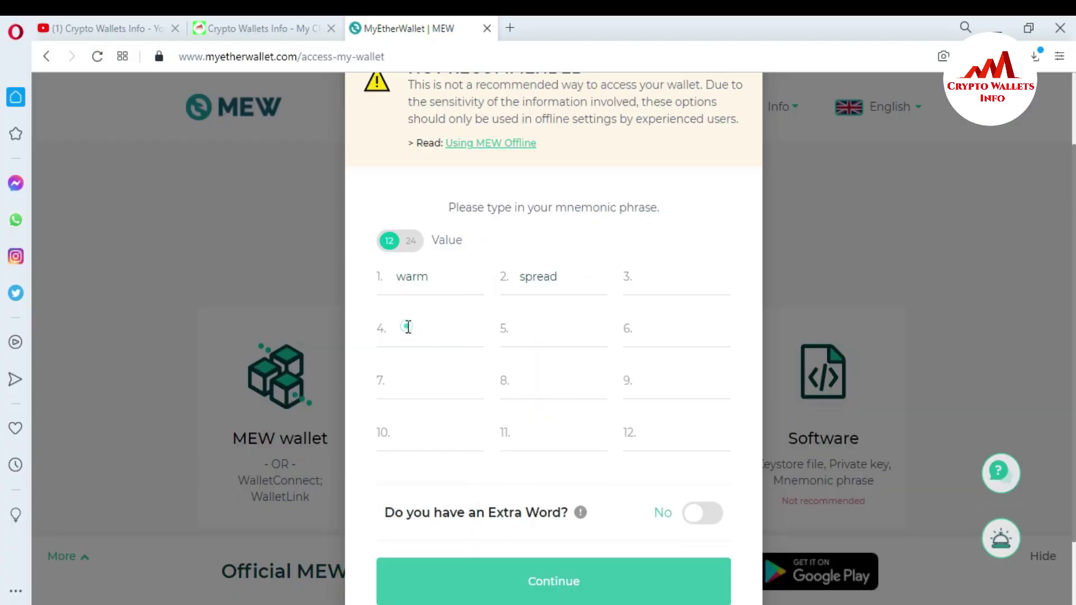
{"action": "key", "text": "ctrl+v"}
Step: Copy the fourth recovery word from the note into field 5 of the mnemonic phrase form
{"action": "key", "text": "alt+Tab"}
{"action": "left_click_drag", "start_coordinate": [508, 392], "coordinate": [558, 393]}
{"action": "key", "text": "ctrl+c"}
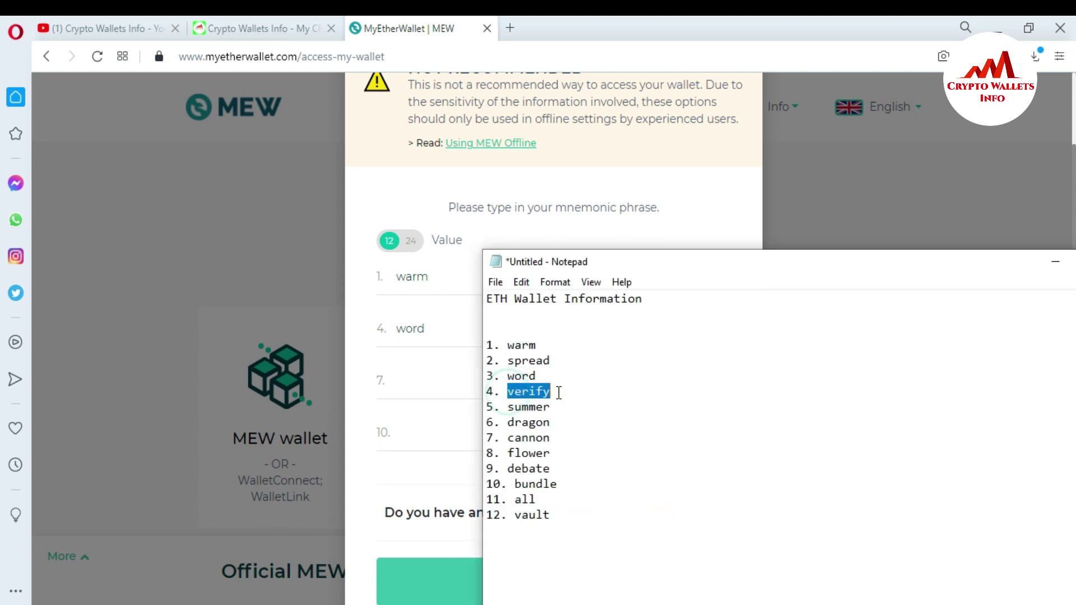
{"action": "key", "text": "alt+Tab"}
{"action": "left_click", "coordinate": [540, 329]}
{"action": "key", "text": "ctrl+v"}
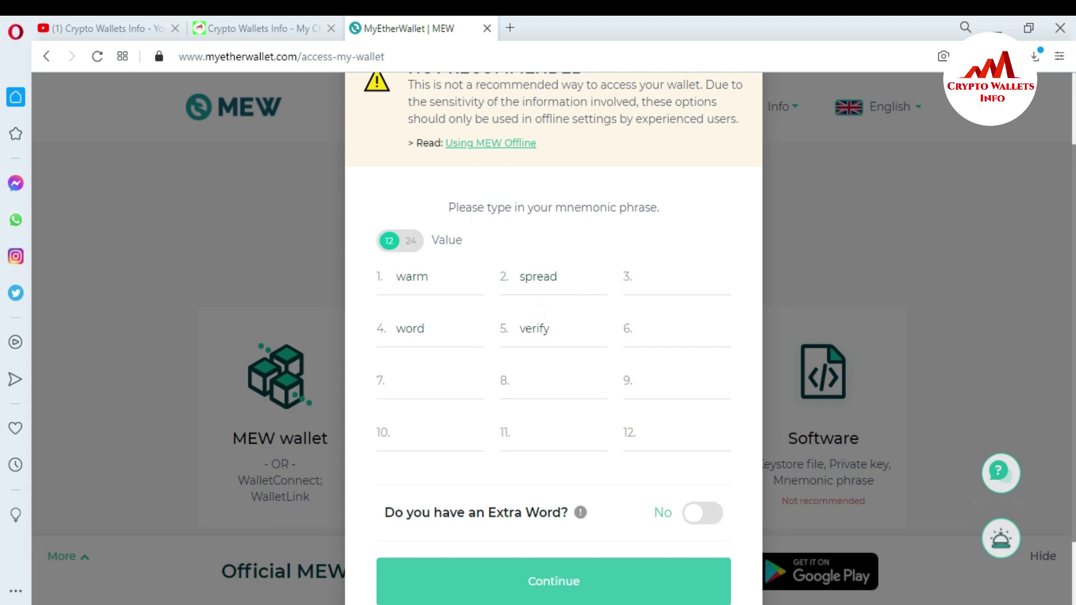
Step: Copy the fifth recovery word from the note into field 6 of the mnemonic phrase form
{"action": "key", "text": "alt+Tab"}
{"action": "double_click", "coordinate": [510, 408]}
{"action": "key", "text": "ctrl+c"}
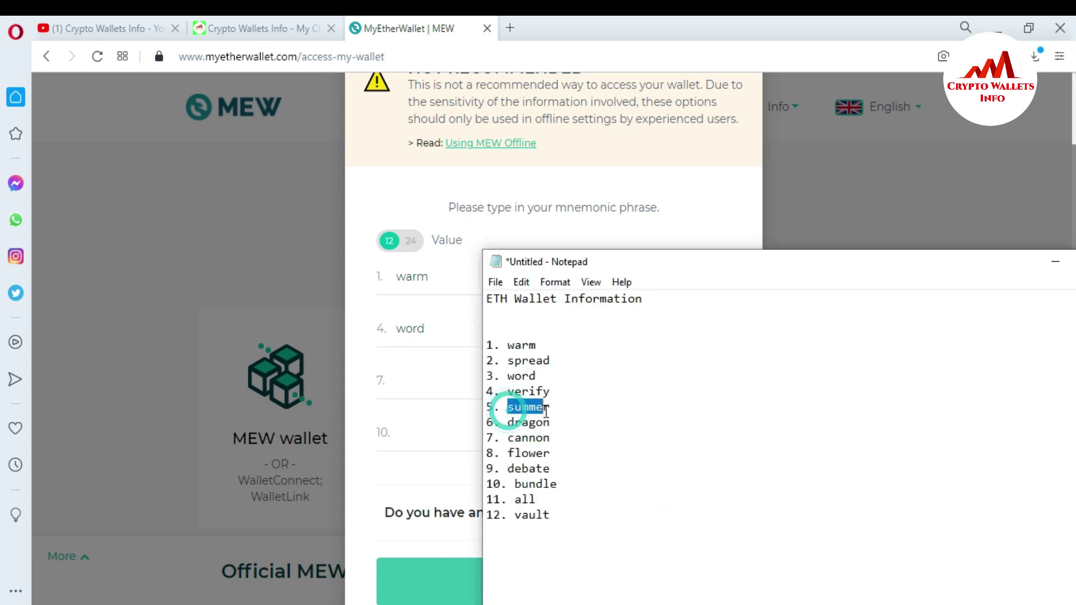
{"action": "left_click", "coordinate": [450, 337]}
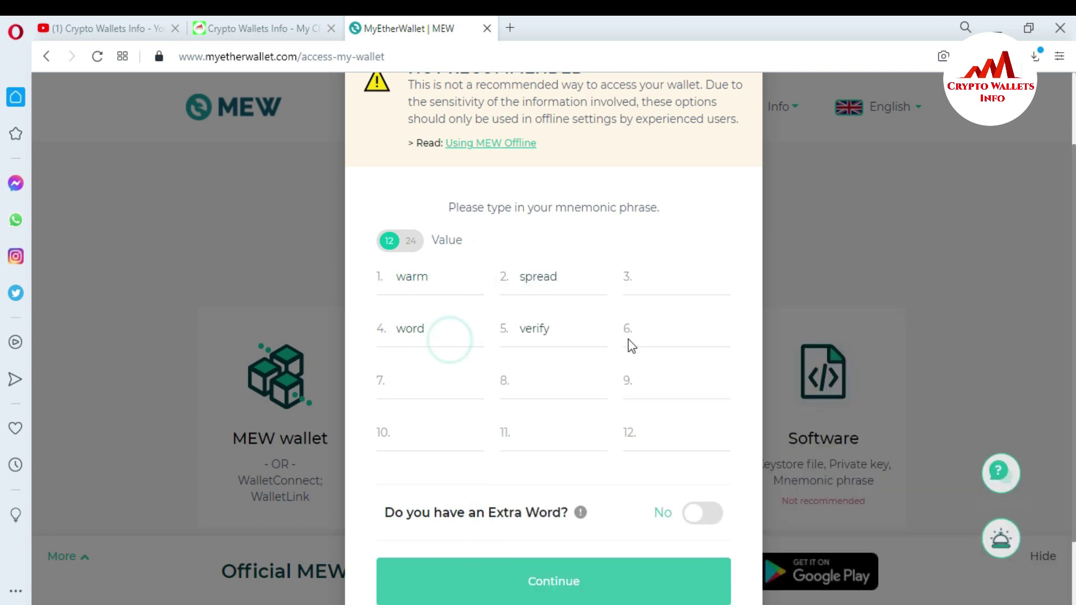
{"action": "left_click", "coordinate": [663, 329]}
{"action": "key", "text": "ctrl+v"}
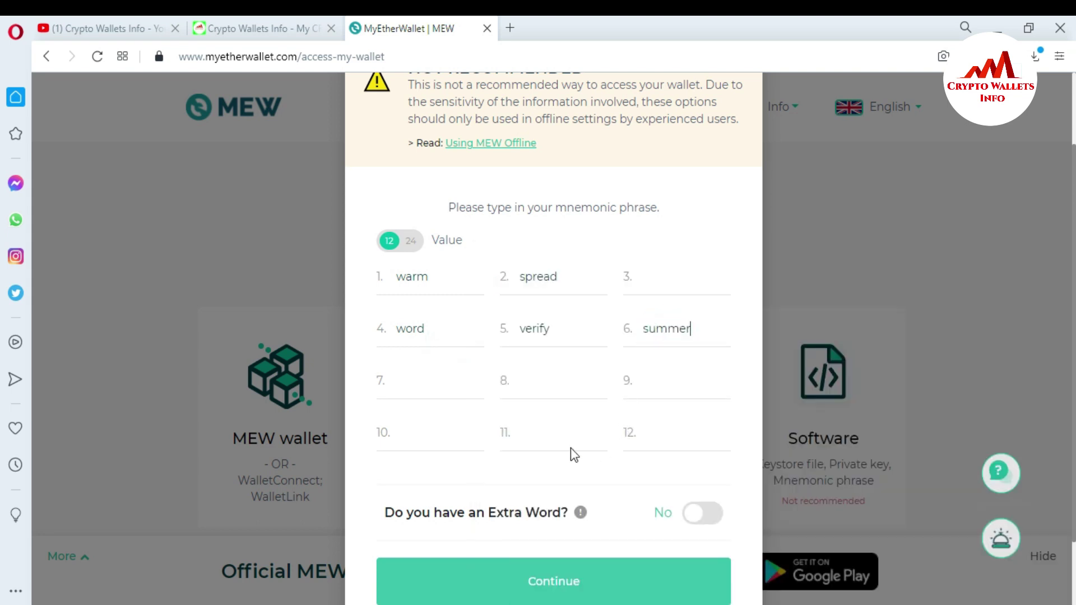
Step: Copy the sixth recovery word from the note into field 7 of the mnemonic phrase form
{"action": "key", "text": "alt+Tab"}
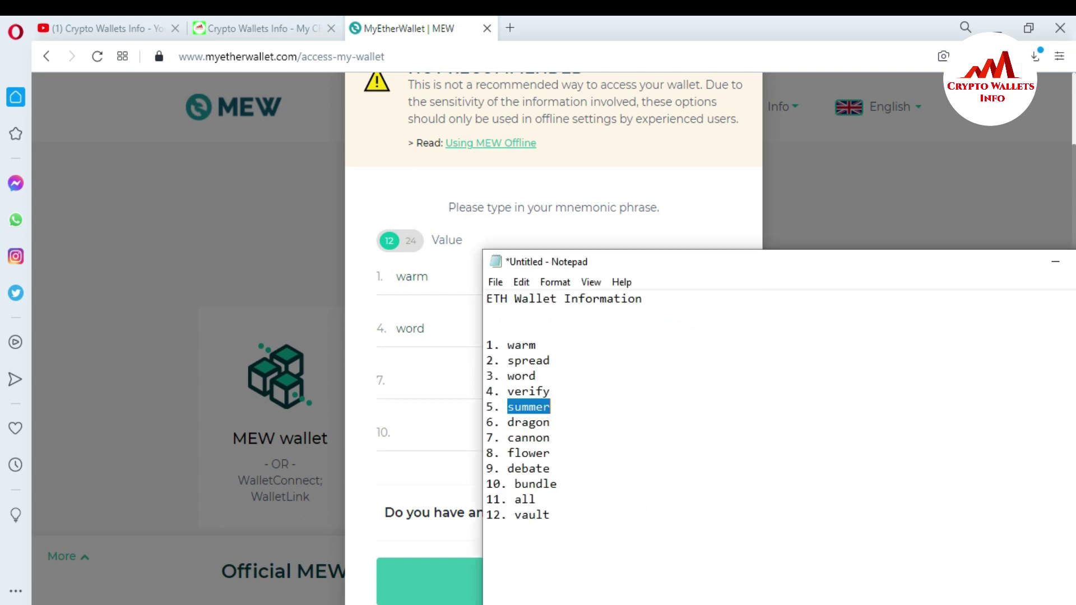
{"action": "left_click_drag", "start_coordinate": [507, 422], "coordinate": [590, 418]}
{"action": "key", "text": "ctrl+c"}
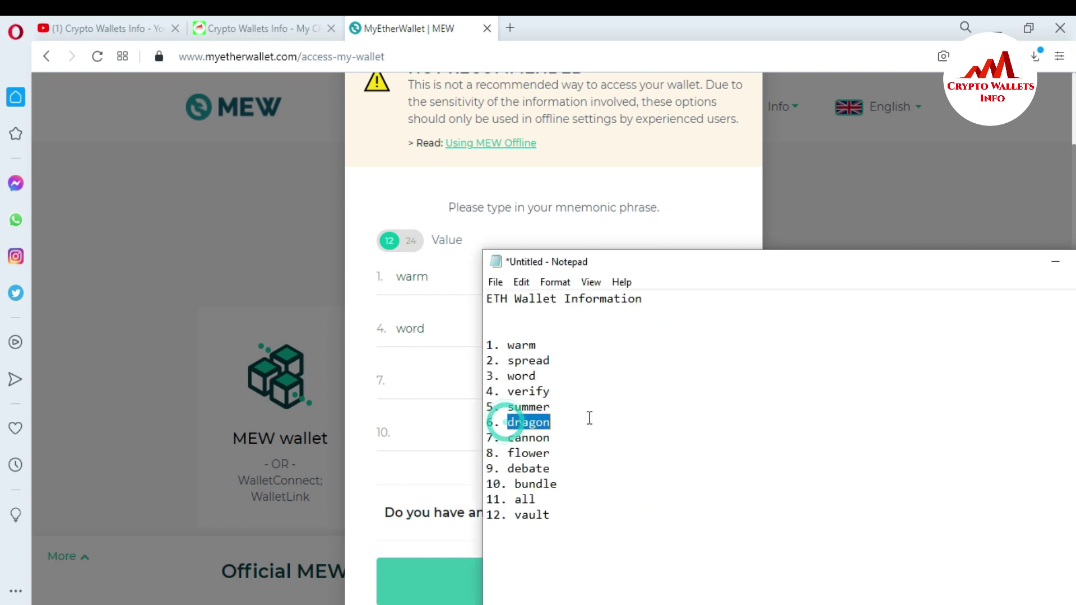
{"action": "left_click", "coordinate": [440, 380]}
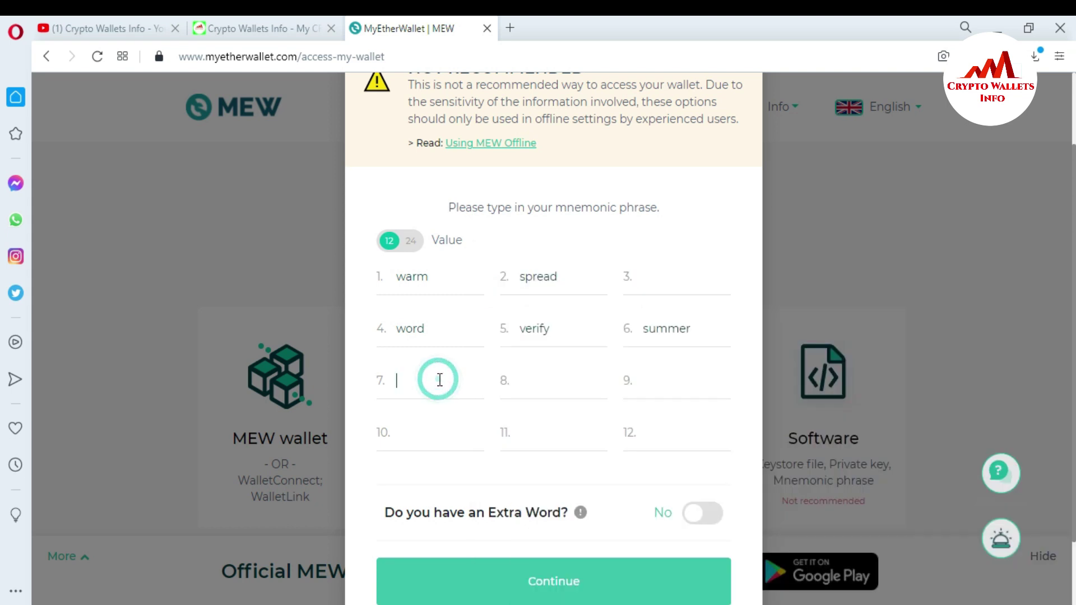
{"action": "key", "text": "ctrl+v"}
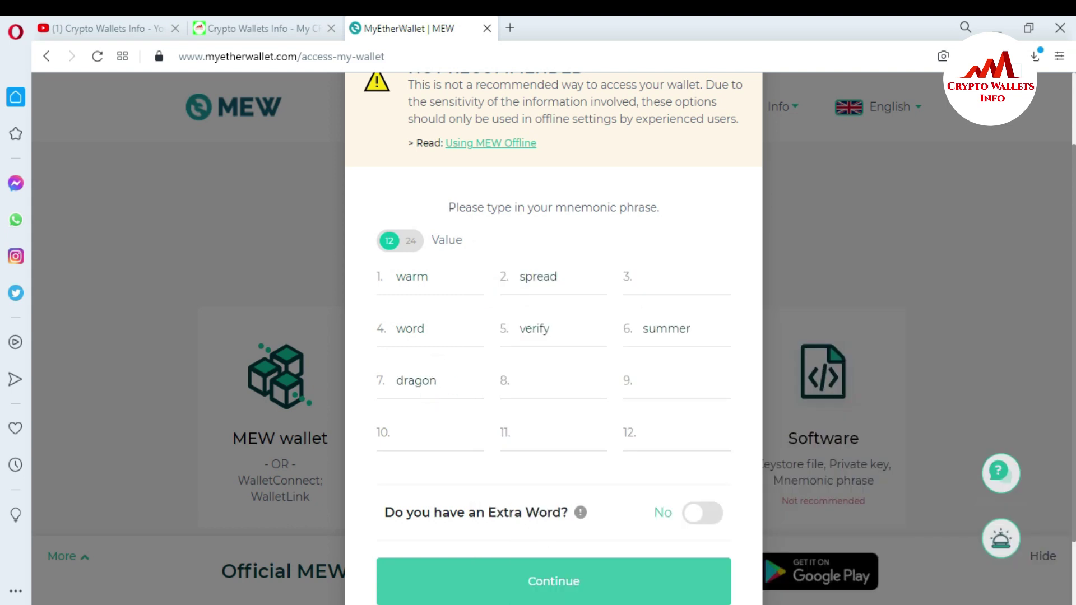
Step: Copy the seventh recovery word from the note into field 8 of the mnemonic phrase form
{"action": "key", "text": "alt+Tab"}
{"action": "double_click", "coordinate": [512, 438]}
{"action": "key", "text": "ctrl+c"}
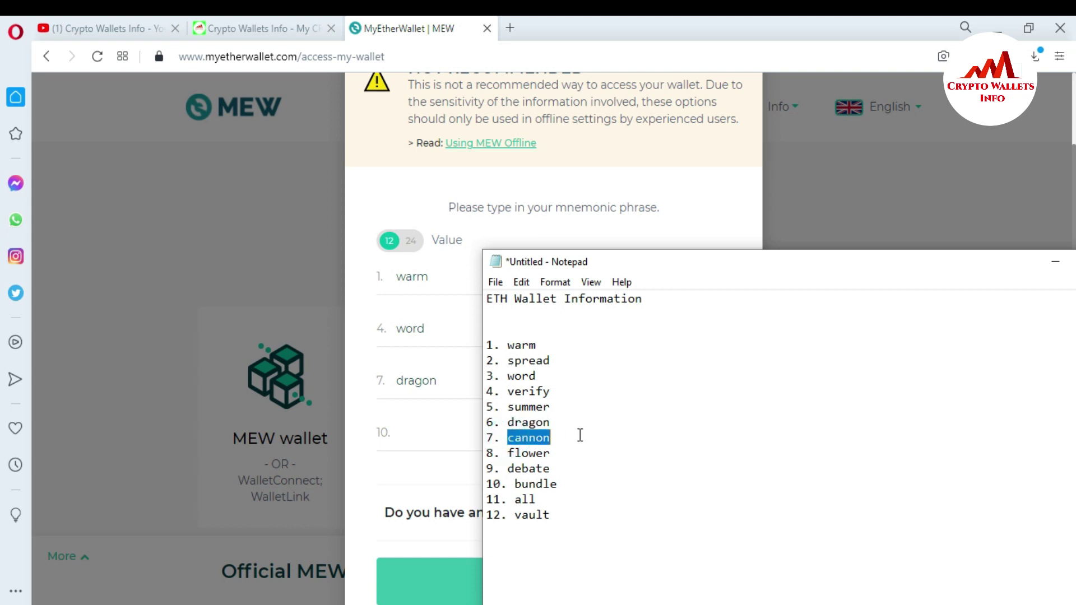
{"action": "left_click", "coordinate": [457, 375]}
{"action": "left_click", "coordinate": [555, 387]}
{"action": "key", "text": "ctrl+v"}
Step: Copy the eighth recovery word from the note into field 9 of the mnemonic phrase form
{"action": "key", "text": "alt+Tab"}
{"action": "left_click_drag", "start_coordinate": [509, 453], "coordinate": [552, 453]}
{"action": "key", "text": "ctrl+c"}
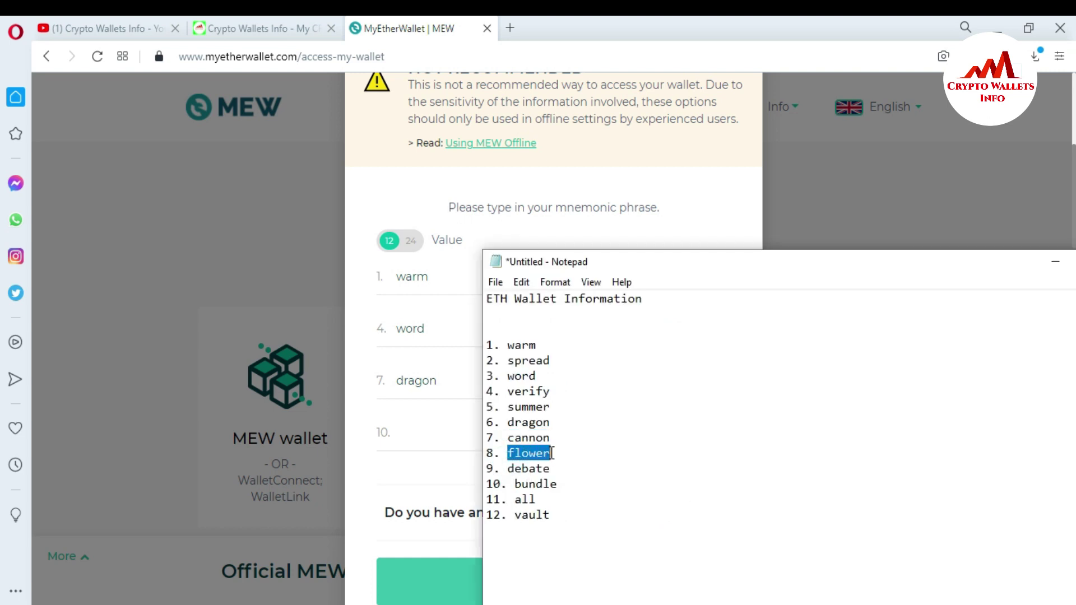
{"action": "left_click", "coordinate": [452, 416]}
{"action": "left_click", "coordinate": [668, 378]}
{"action": "key", "text": "ctrl+v"}
Step: Copy the ninth recovery word from the note into field 10 of the mnemonic phrase form
{"action": "key", "text": "alt+Tab"}
{"action": "left_click_drag", "start_coordinate": [509, 469], "coordinate": [558, 471]}
{"action": "key", "text": "ctrl+c"}
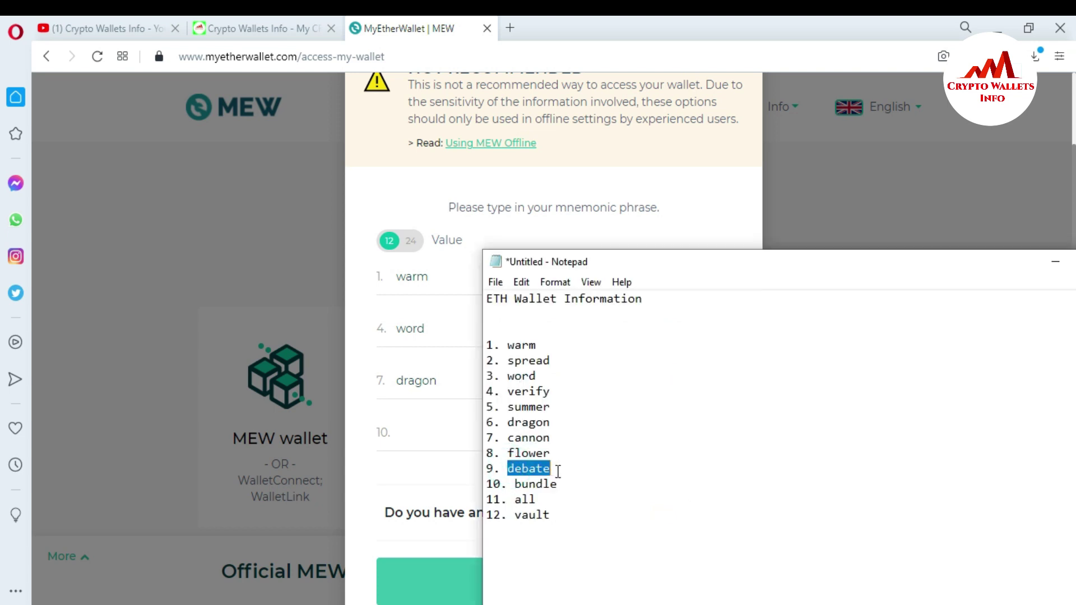
{"action": "left_click", "coordinate": [427, 430]}
{"action": "key", "text": "ctrl+v"}
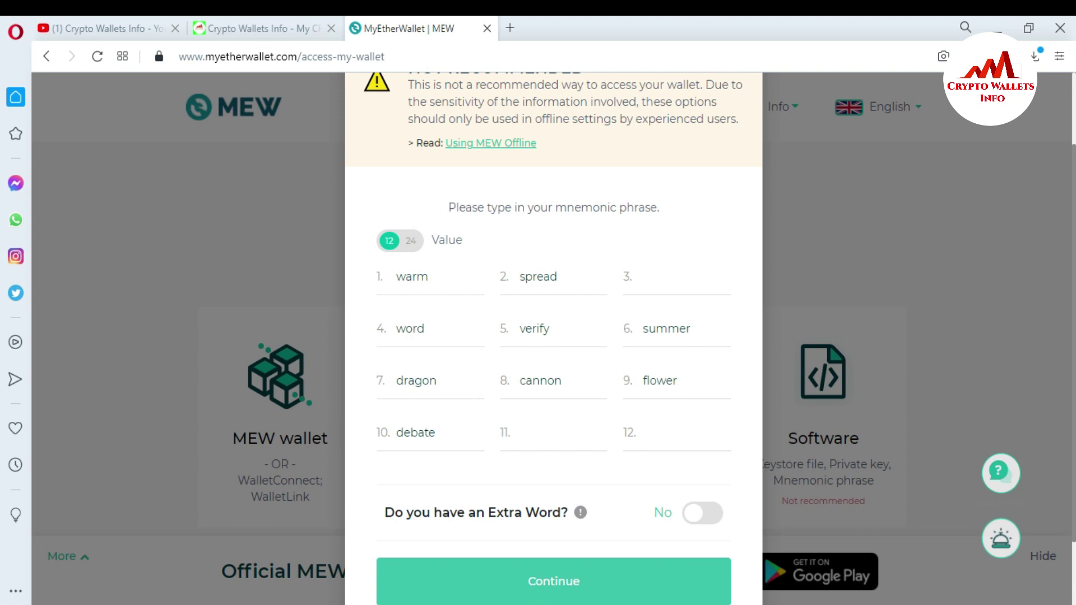
Step: Copy the tenth recovery word from the note into field 11 of the mnemonic phrase form
{"action": "key", "text": "alt+Tab"}
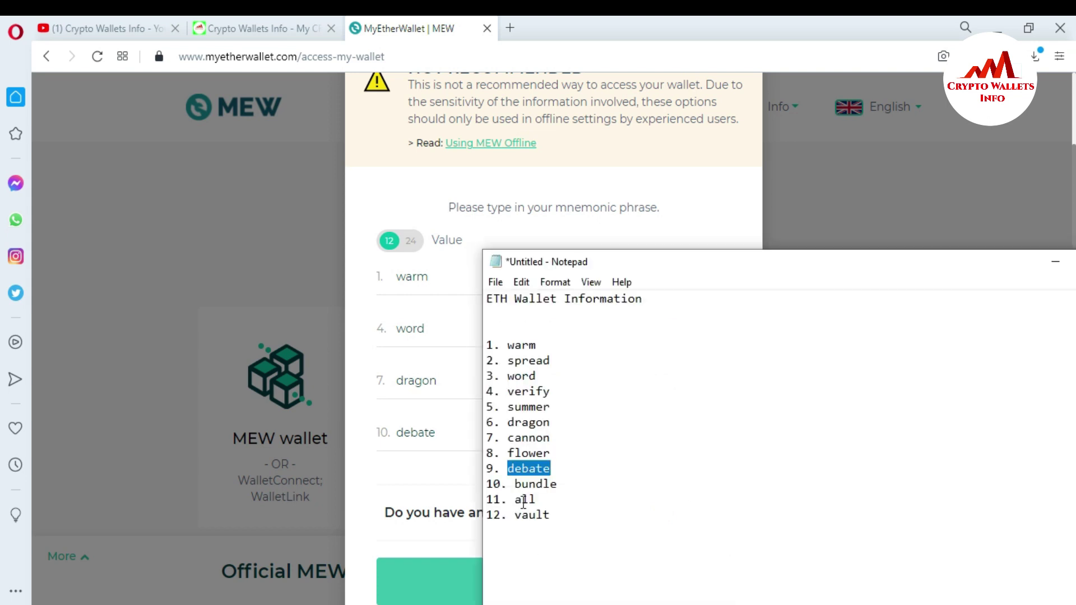
{"action": "left_click_drag", "start_coordinate": [516, 486], "coordinate": [559, 487]}
{"action": "key", "text": "ctrl+c"}
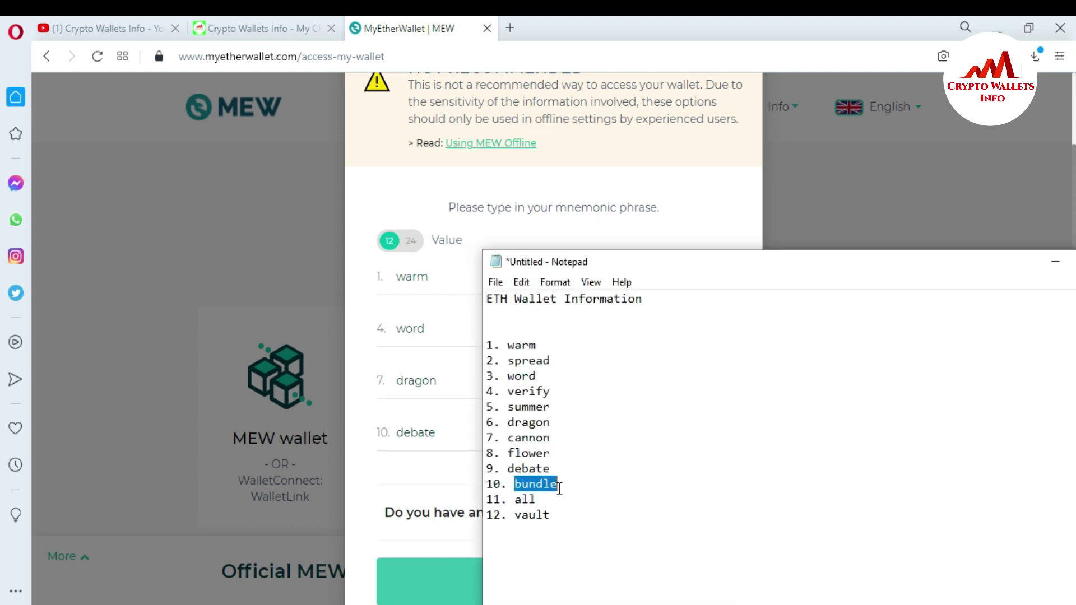
{"action": "left_click", "coordinate": [430, 455]}
{"action": "left_click", "coordinate": [569, 437]}
{"action": "key", "text": "ctrl+v"}
Step: Compare the word order in the note with the filled fields, checking the third recovery word, and put the note away
{"action": "key", "text": "alt+Tab"}
{"action": "left_click_drag", "start_coordinate": [673, 264], "coordinate": [698, 244]}
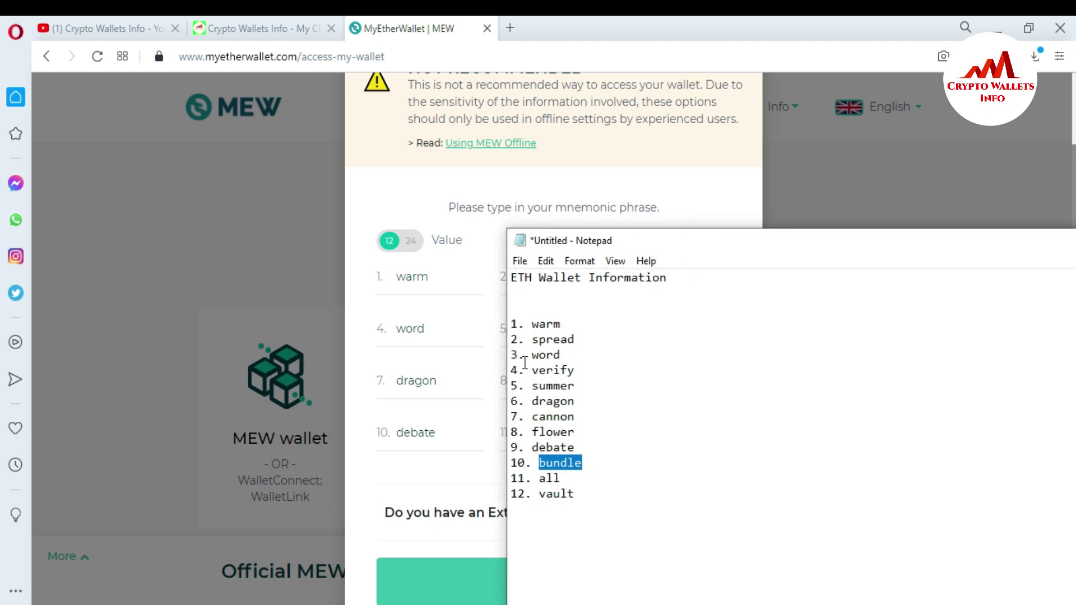
{"action": "left_click_drag", "start_coordinate": [532, 357], "coordinate": [563, 356]}
{"action": "left_click_drag", "start_coordinate": [993, 243], "coordinate": [756, 259]}
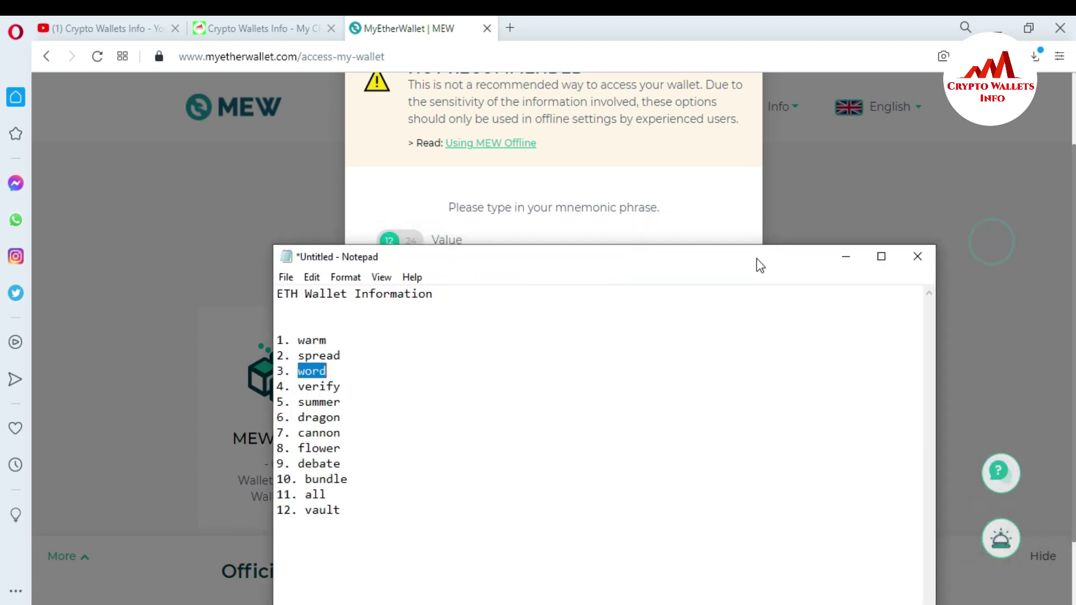
{"action": "left_click", "coordinate": [850, 258]}
Step: Move the recovery word from field 4 to the empty field 3 of the mnemonic phrase form
{"action": "left_click_drag", "start_coordinate": [397, 330], "coordinate": [433, 333]}
{"action": "key", "text": "ctrl+c"}
{"action": "key", "text": "BackSpace"}
{"action": "left_click", "coordinate": [648, 272]}
{"action": "key", "text": "ctrl+v"}
Step: Move the recovery word from field 5 to field 4 of the mnemonic phrase form
{"action": "left_click", "coordinate": [531, 328]}
{"action": "double_click", "coordinate": [532, 328]}
{"action": "key", "text": "ctrl+x"}
{"action": "left_click", "coordinate": [461, 331]}
{"action": "key", "text": "ctrl+v"}
Step: Move the recovery word from field 6 to field 5 of the mnemonic phrase form
{"action": "left_click", "coordinate": [642, 334]}
{"action": "double_click", "coordinate": [657, 329]}
{"action": "key", "text": "ctrl+x"}
{"action": "left_click", "coordinate": [554, 336]}
{"action": "key", "text": "ctrl+v"}
Step: Shift the recovery words in fields 7 and 8 back one place, into fields 6 and 7
{"action": "double_click", "coordinate": [431, 380]}
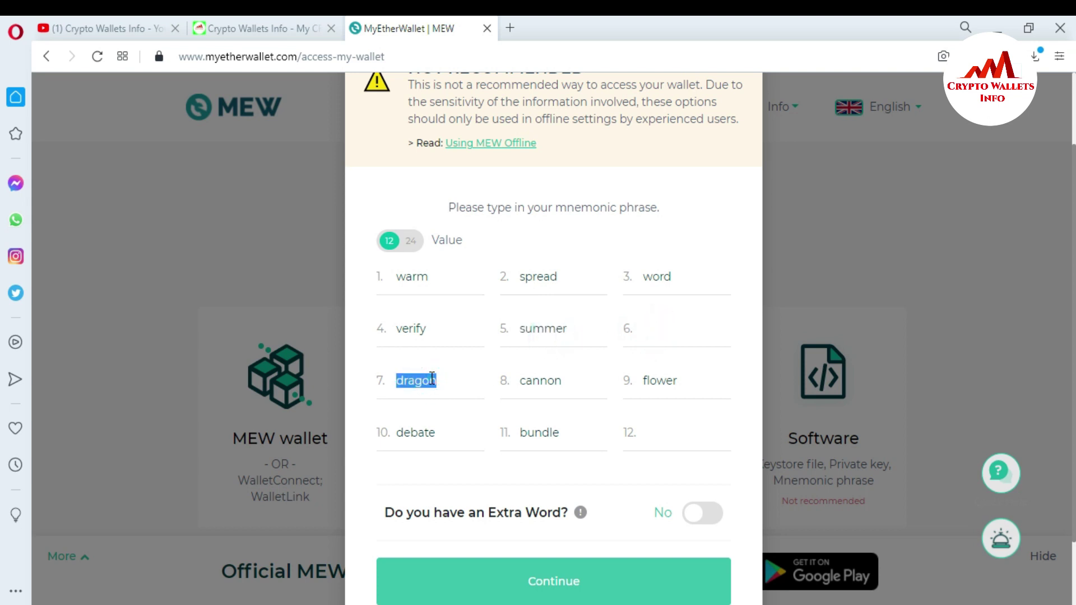
{"action": "key", "text": "ctrl+x"}
{"action": "left_click", "coordinate": [671, 330]}
{"action": "key", "text": "ctrl+v"}
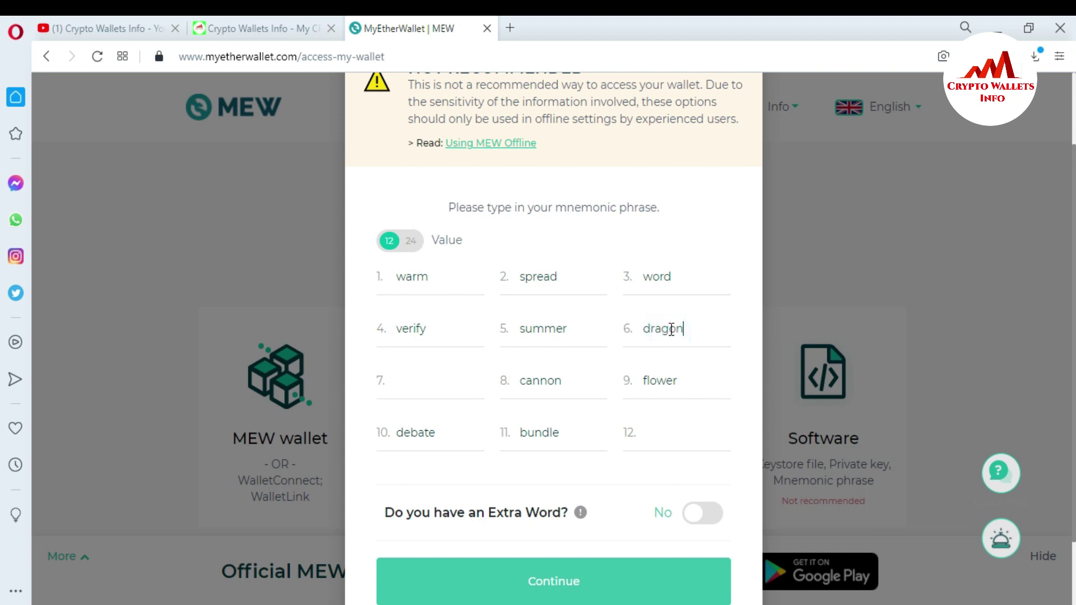
{"action": "double_click", "coordinate": [528, 380]}
{"action": "key", "text": "ctrl+x"}
{"action": "left_click", "coordinate": [426, 387]}
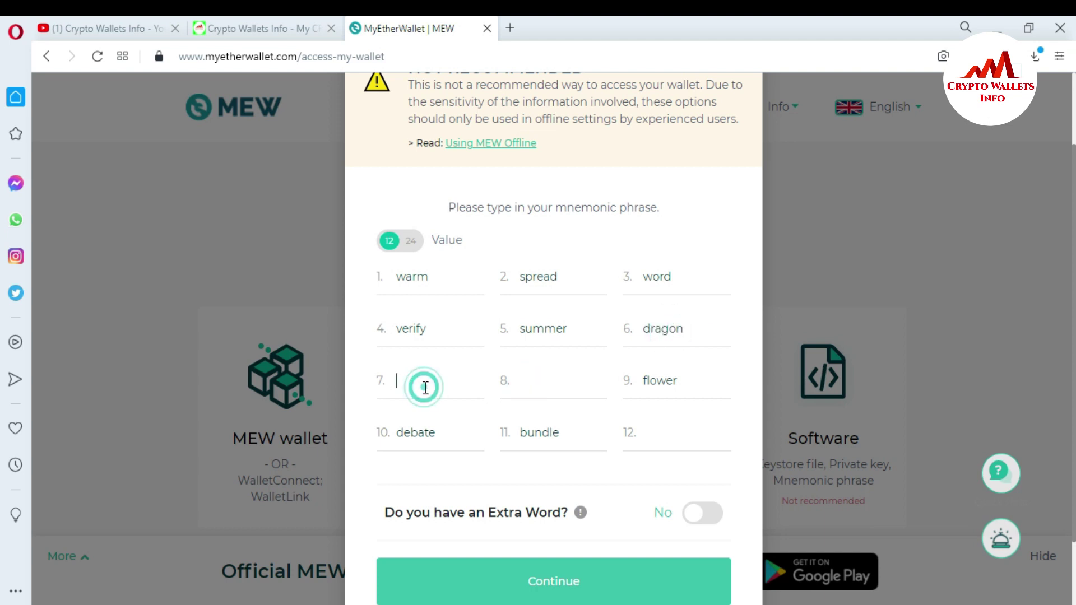
{"action": "key", "text": "ctrl+v"}
Step: Shift the recovery words in fields 9 and 10 back one place, into fields 8 and 9
{"action": "double_click", "coordinate": [661, 380]}
{"action": "key", "text": "ctrl+x"}
{"action": "left_click", "coordinate": [551, 379]}
{"action": "key", "text": "ctrl+v"}
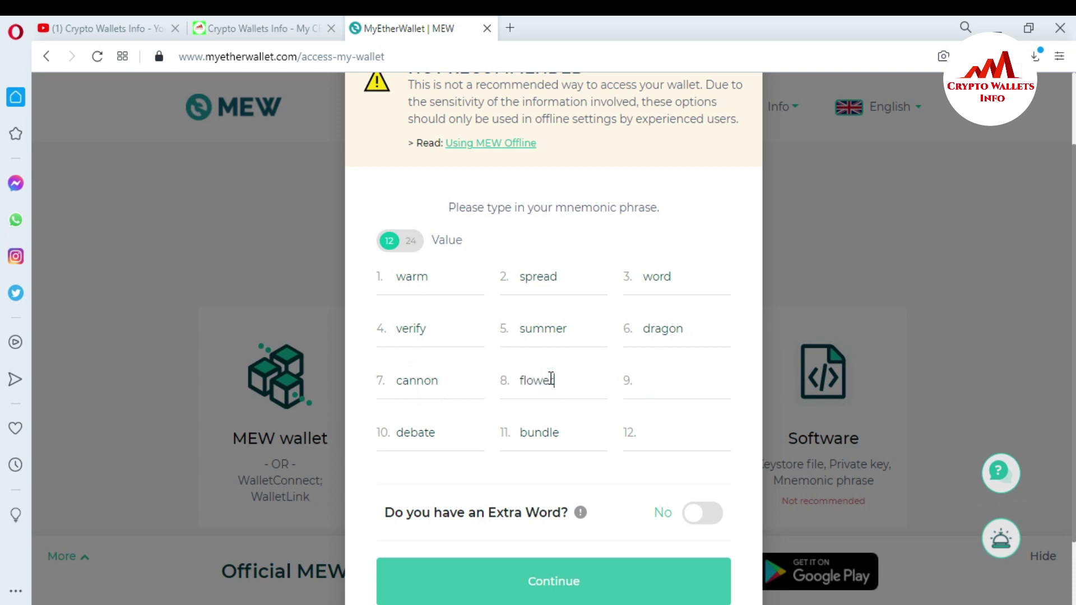
{"action": "double_click", "coordinate": [419, 430]}
{"action": "key", "text": "ctrl+x"}
{"action": "left_click", "coordinate": [672, 373]}
{"action": "key", "text": "ctrl+v"}
Step: Move the recovery word from field 11 to field 10 of the mnemonic phrase form
{"action": "double_click", "coordinate": [537, 425]}
{"action": "key", "text": "ctrl+x"}
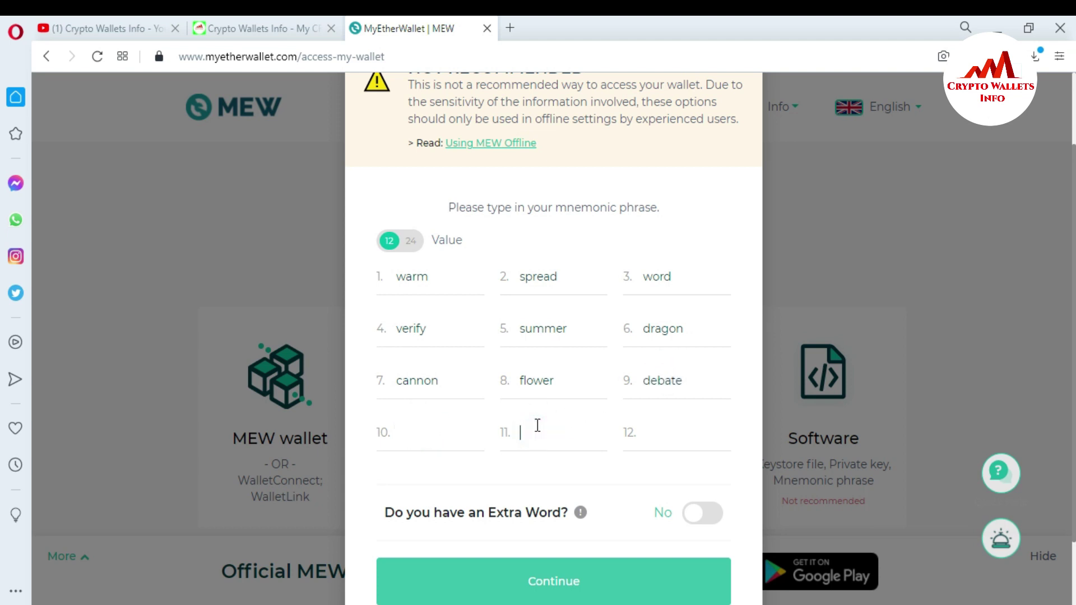
{"action": "left_click", "coordinate": [412, 431]}
{"action": "key", "text": "ctrl+v"}
Step: Copy the eleventh recovery word from the note into field 11 of the mnemonic phrase form
{"action": "key", "text": "alt+Tab"}
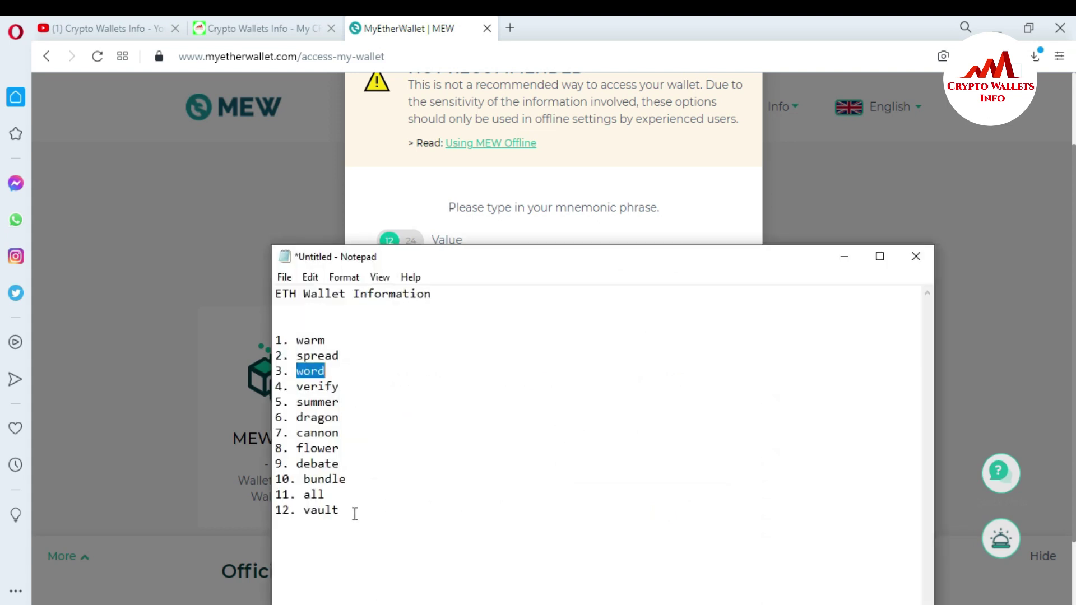
{"action": "double_click", "coordinate": [306, 495]}
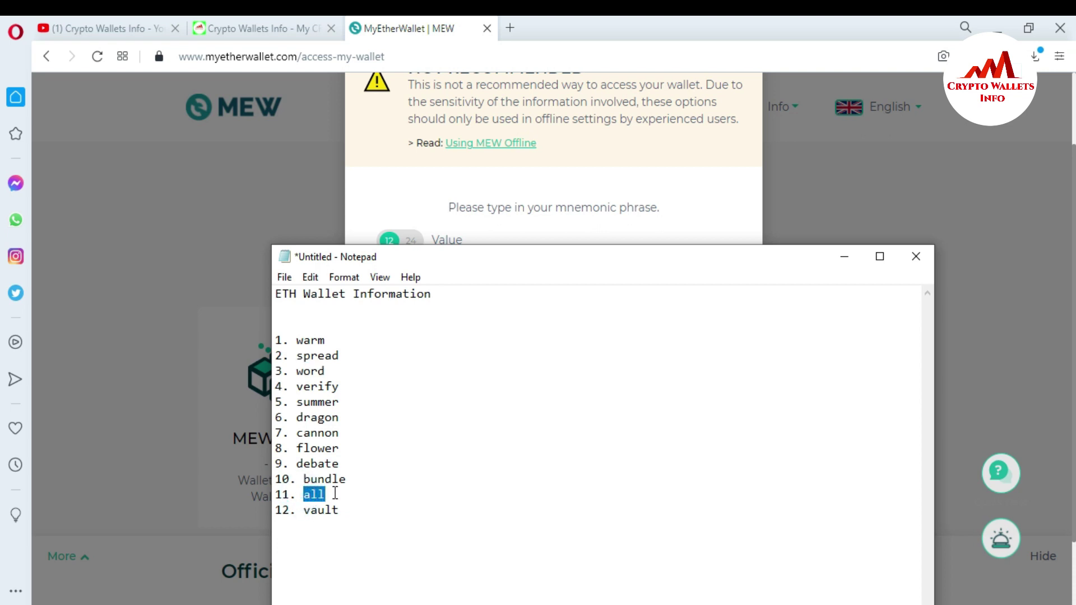
{"action": "left_click", "coordinate": [845, 259]}
{"action": "left_click", "coordinate": [539, 433]}
{"action": "key", "text": "ctrl+v"}
Step: Copy the twelfth recovery word from the note into field 12 and submit the completed mnemonic phrase
{"action": "key", "text": "alt+Tab"}
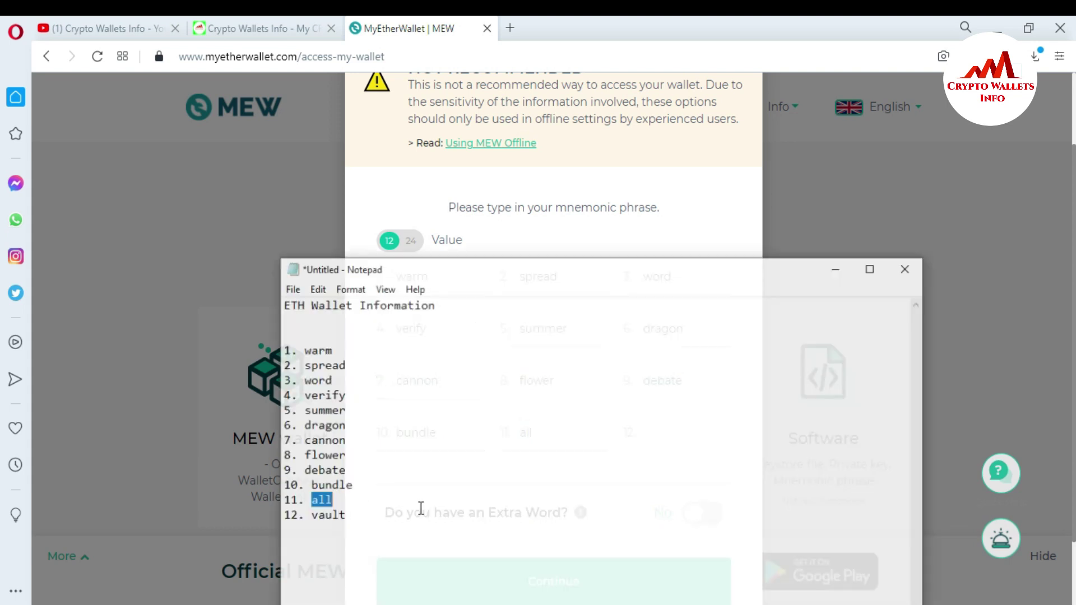
{"action": "left_click", "coordinate": [304, 511]}
{"action": "double_click", "coordinate": [304, 511]}
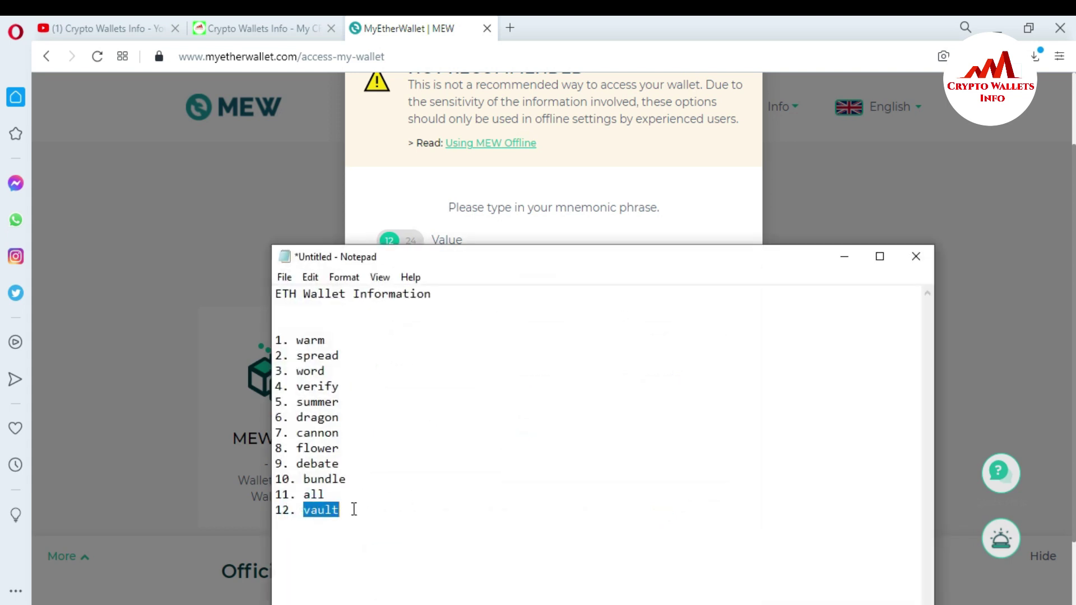
{"action": "left_click", "coordinate": [835, 262]}
{"action": "left_click", "coordinate": [656, 436]}
{"action": "key", "text": "ctrl+v"}
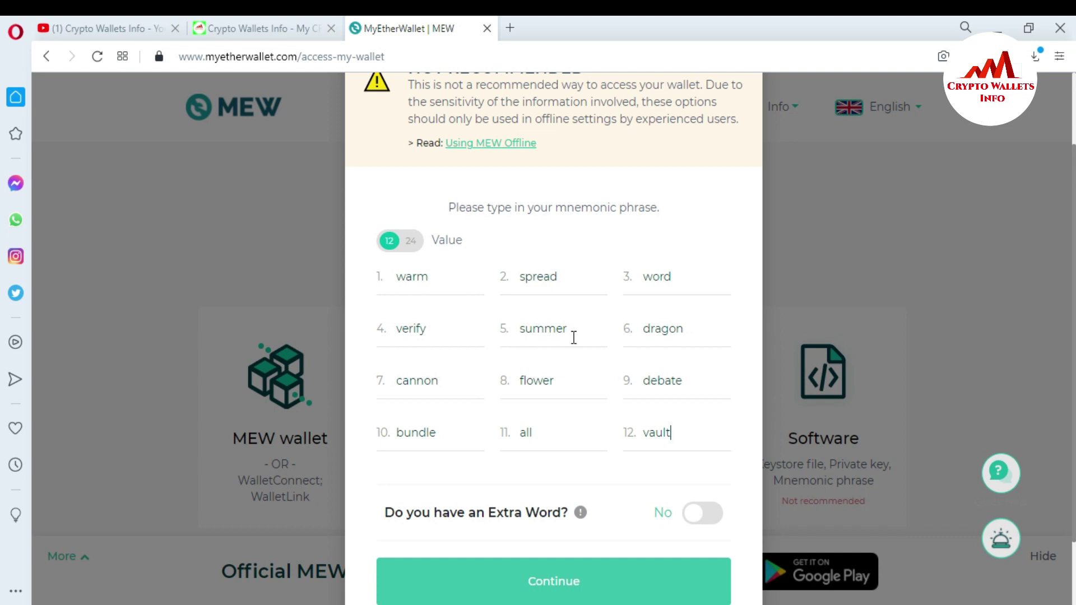
{"action": "left_click", "coordinate": [567, 577]}
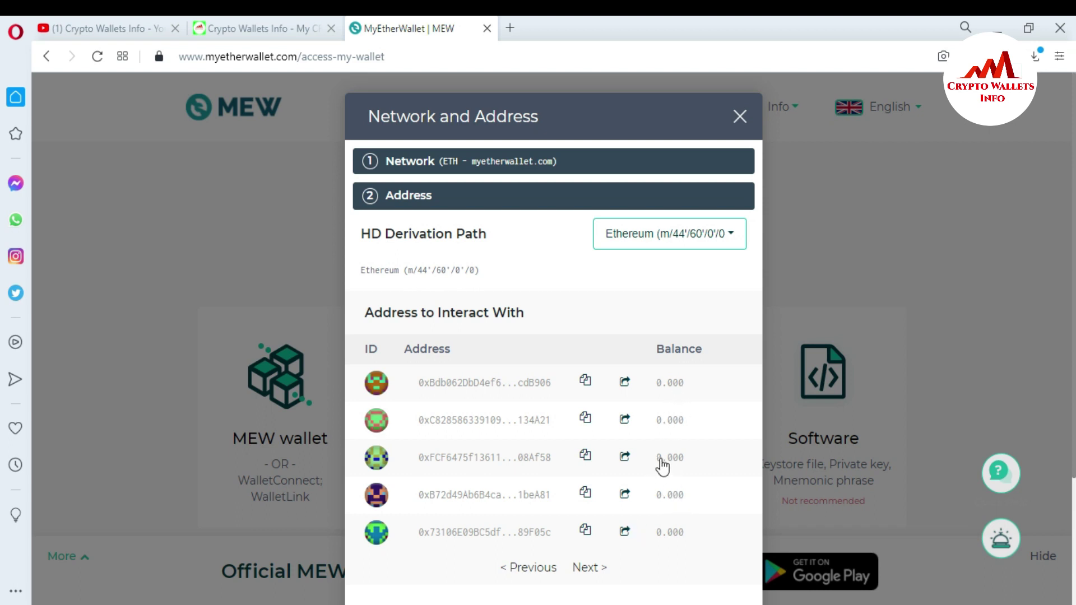
Step: Page forward through the list of Ethereum addresses available to interact with
{"action": "left_click", "coordinate": [585, 569]}
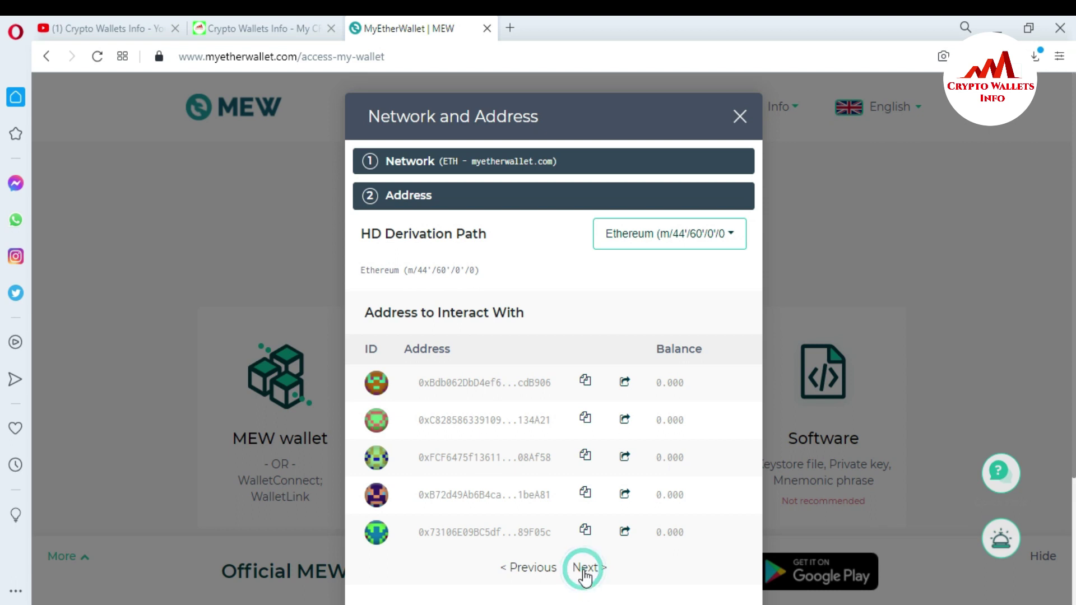
{"action": "left_click", "coordinate": [585, 569]}
{"action": "left_click", "coordinate": [584, 569]}
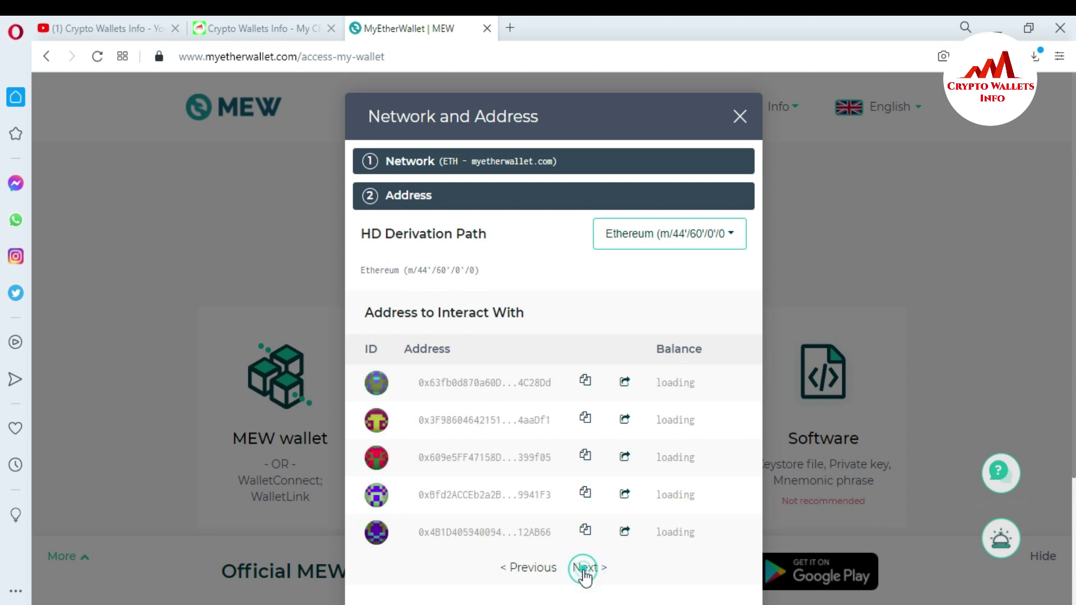
Step: Collapse the address section, accept the terms and access the wallet
{"action": "left_click", "coordinate": [659, 208]}
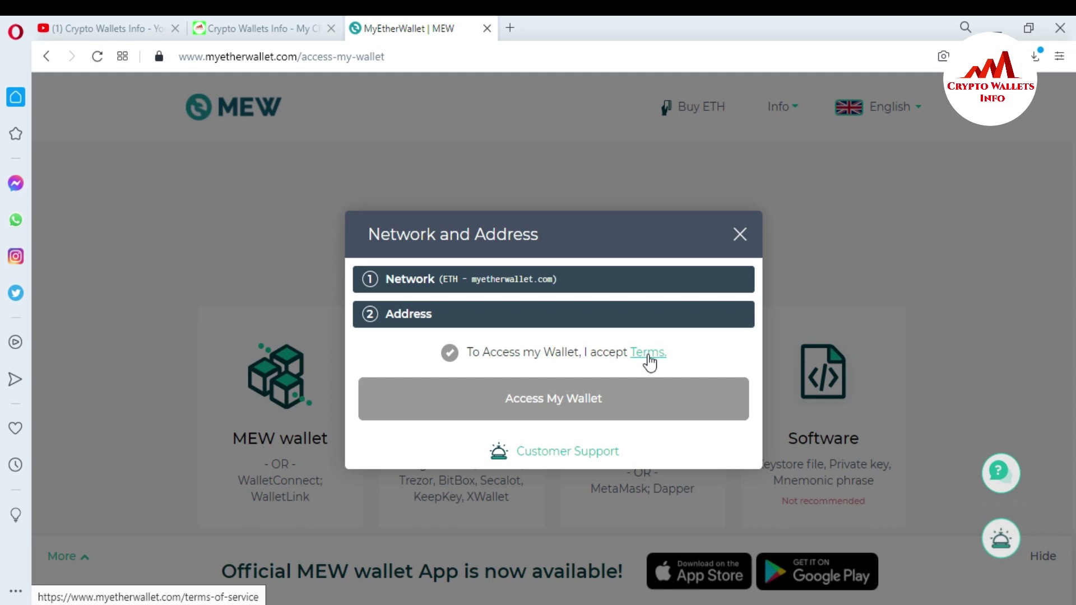
{"action": "left_click", "coordinate": [450, 354]}
{"action": "left_click", "coordinate": [580, 399]}
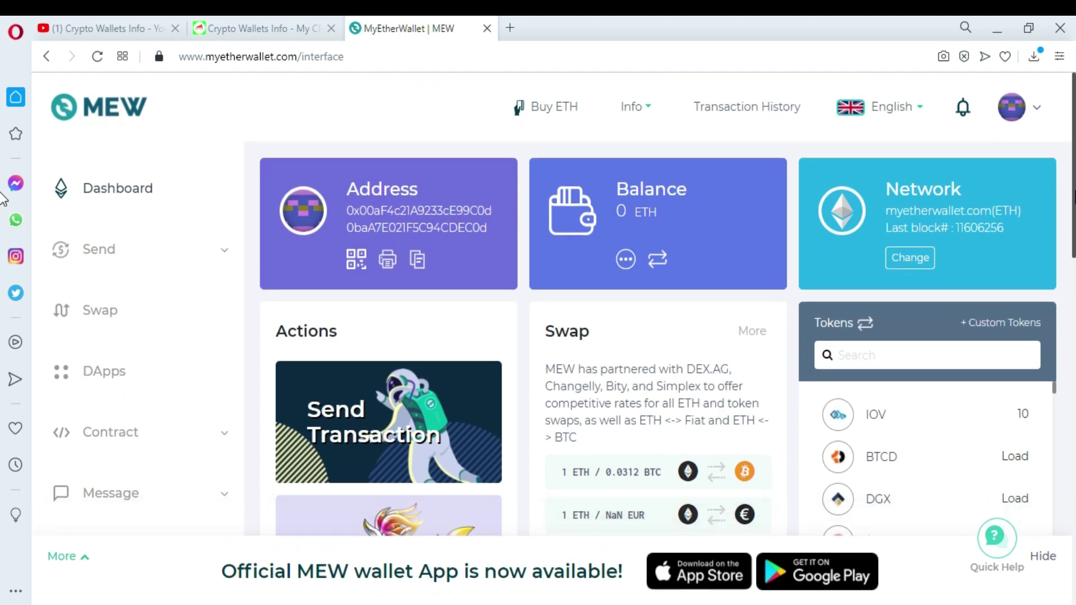
Step: View the open Crypto Wallets Info YouTube channel and the cryptowalletsinfo.com website
{"action": "left_click", "coordinate": [94, 22]}
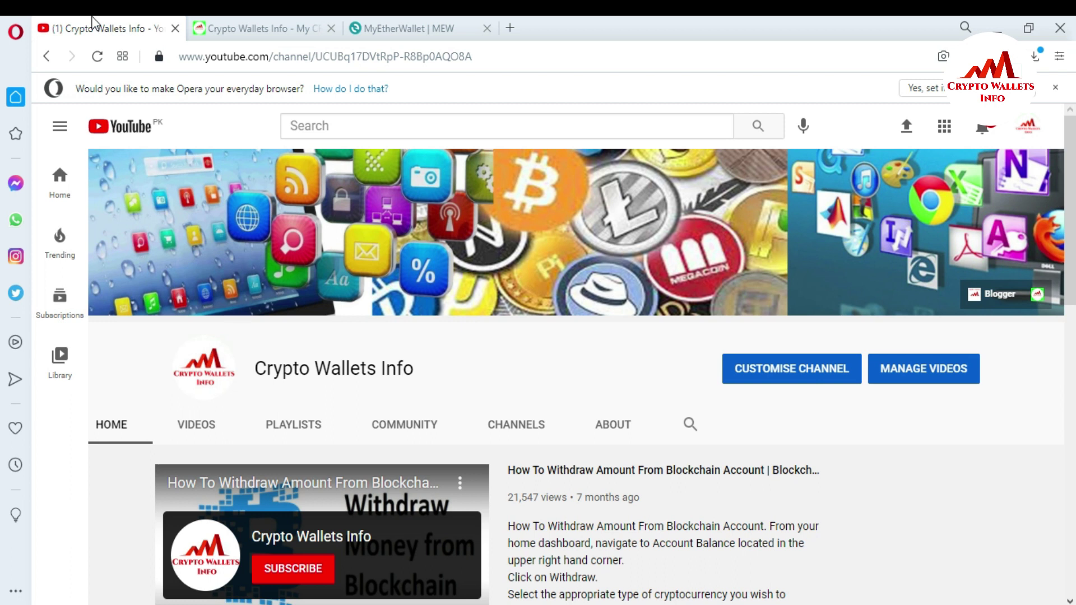
{"action": "left_click", "coordinate": [286, 24]}
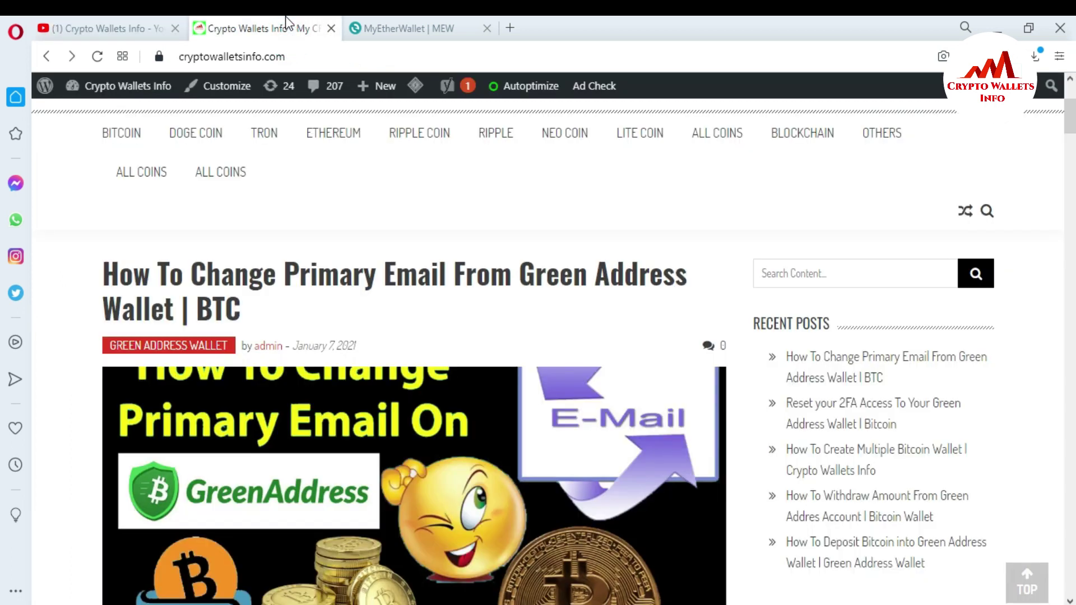